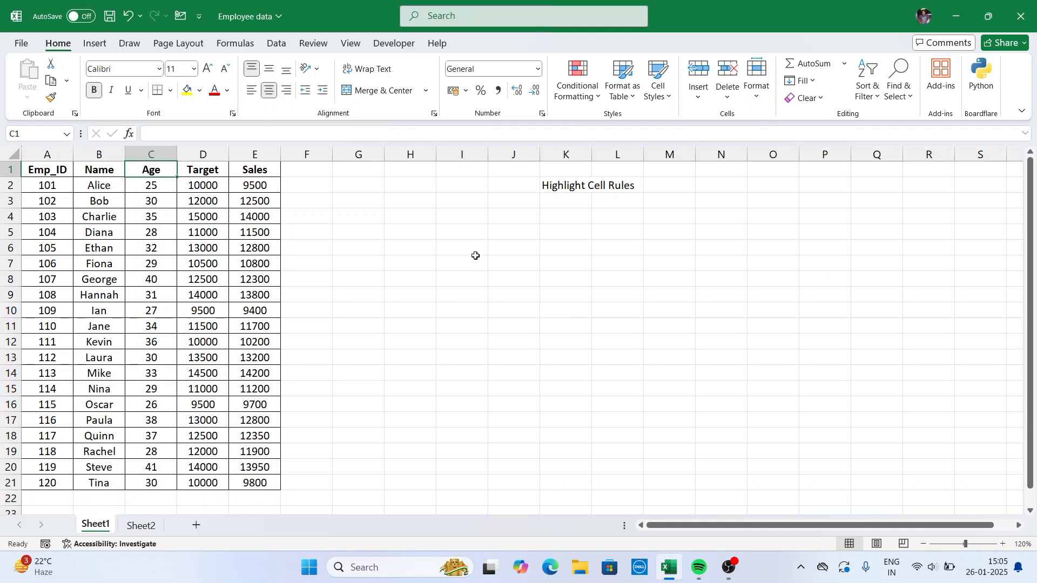
{"action": "left_click", "coordinate": [596, 99]}
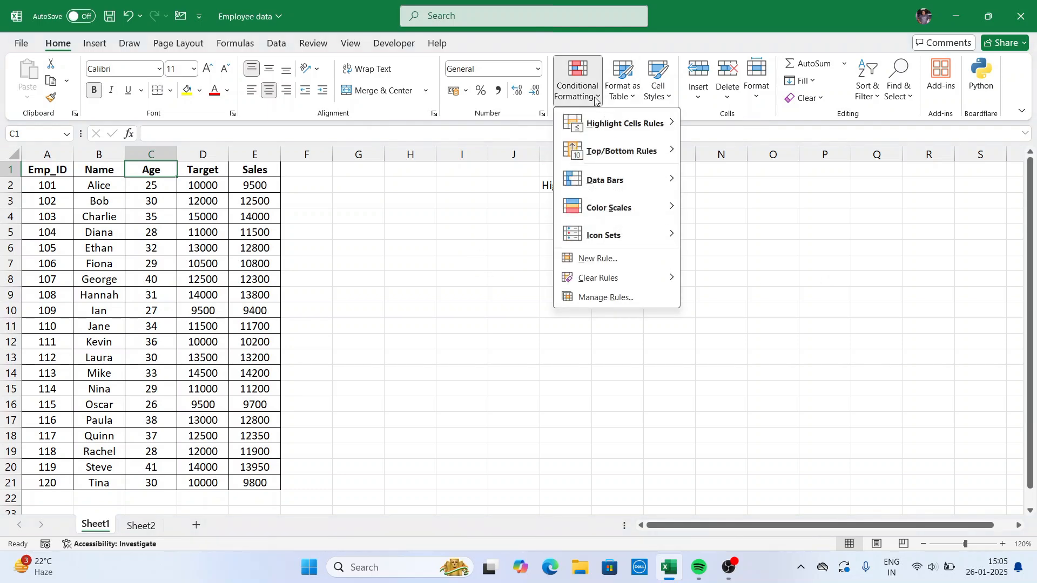
{"action": "mouse_move", "coordinate": [567, 126]}
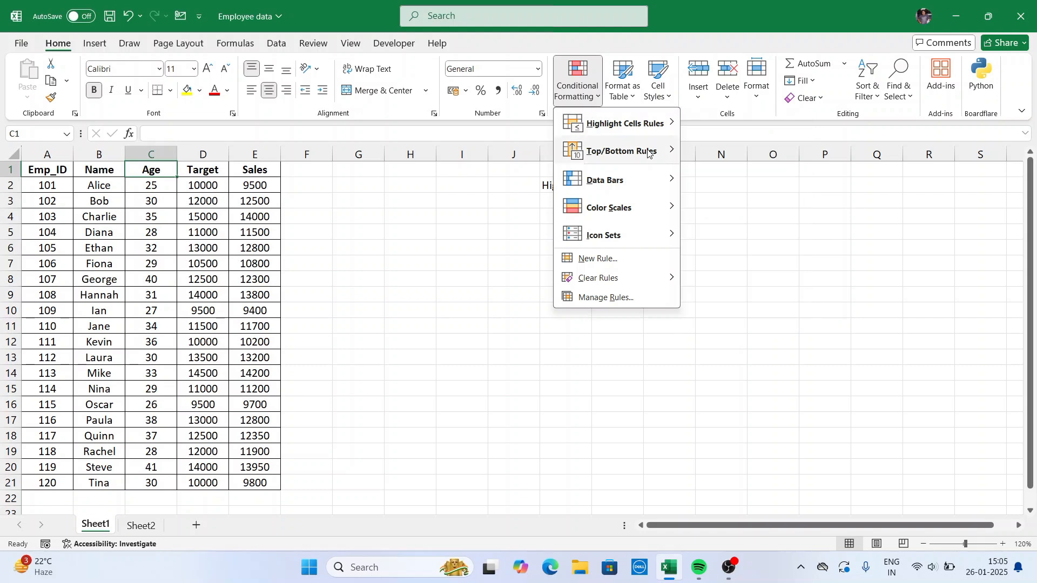
{"action": "mouse_move", "coordinate": [649, 154]}
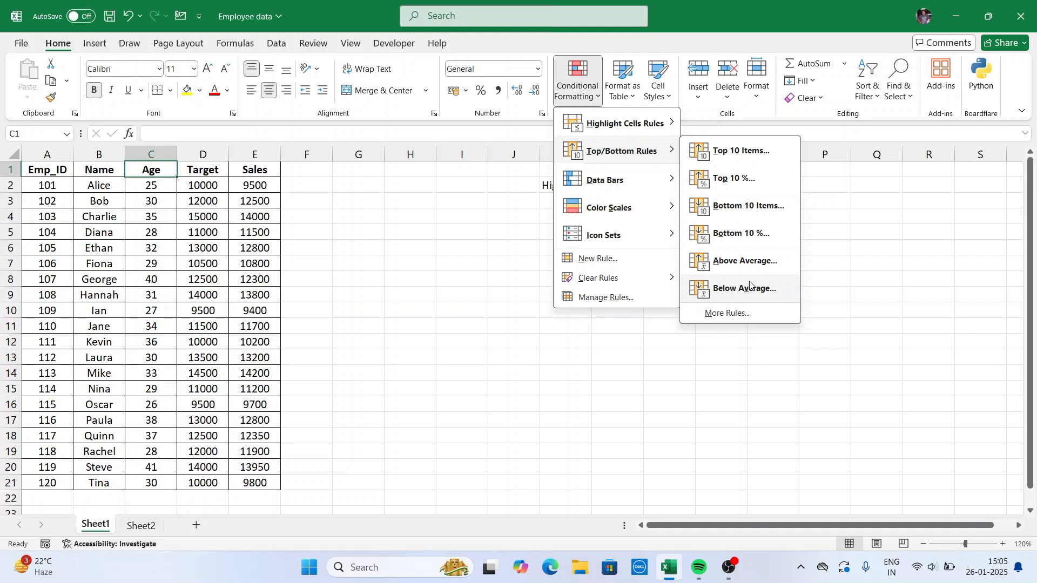
{"action": "left_click", "coordinate": [413, 244]}
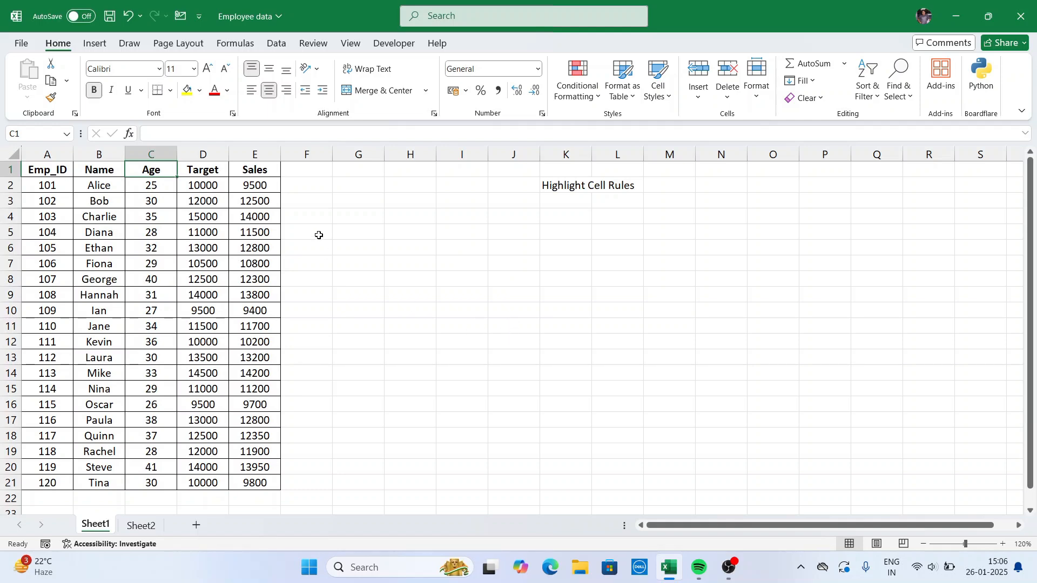
Select the whole Sales column of the table, from its header in E1 down to E21.
{"action": "left_click", "coordinate": [254, 165]}
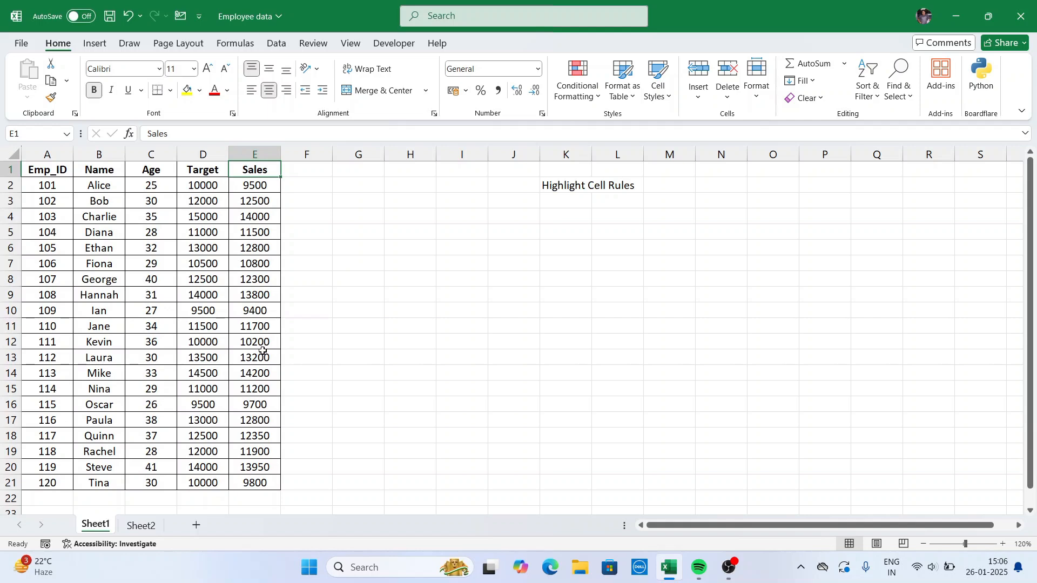
{"action": "left_click", "coordinate": [599, 99]}
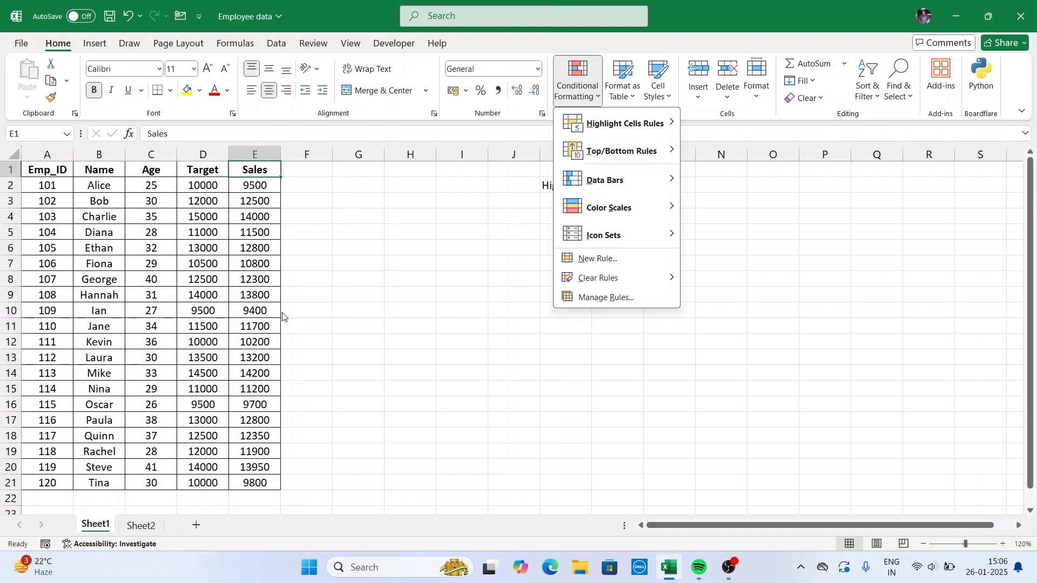
{"action": "left_click", "coordinate": [259, 481]}
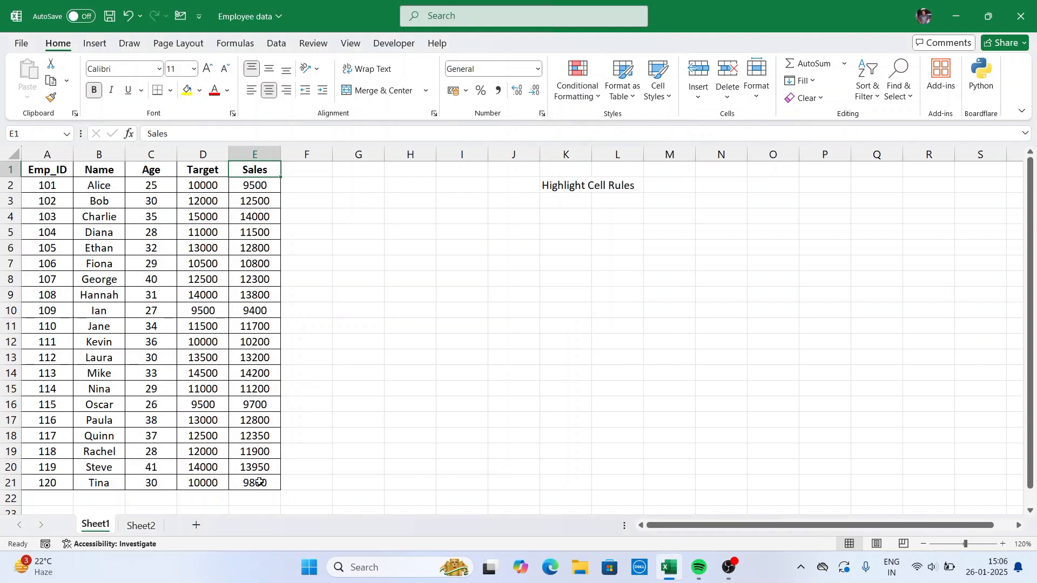
{"action": "left_click", "coordinate": [264, 292]}
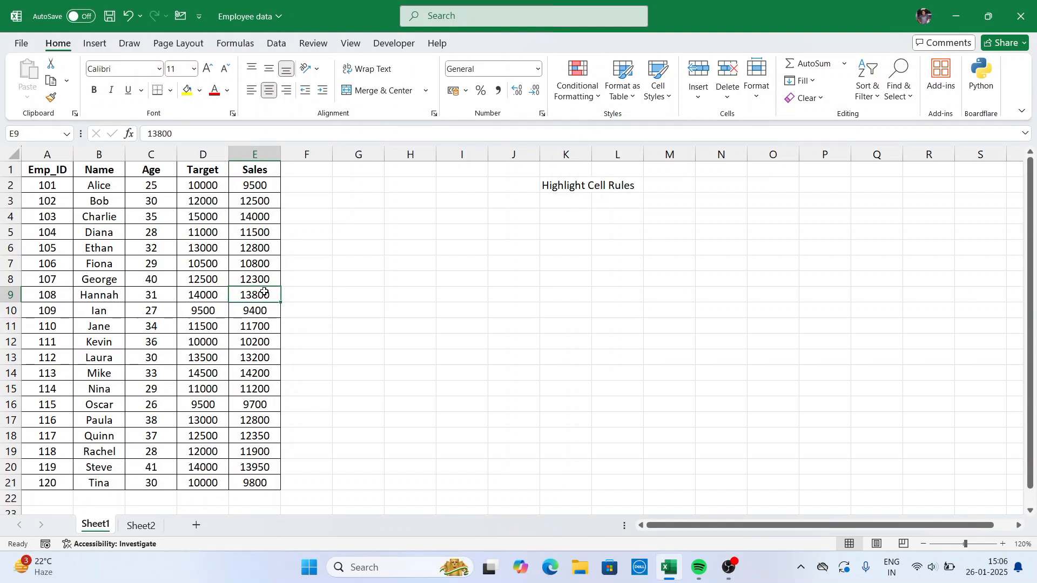
{"action": "key", "text": "ctrl+Up"}
{"action": "key", "text": "ctrl+shift+Down"}
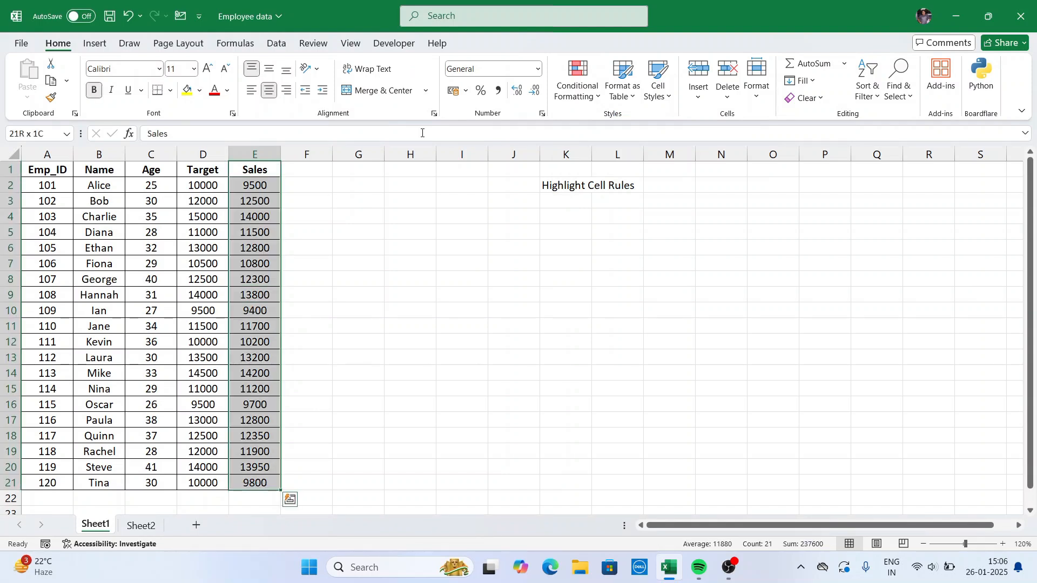
Start a Top 10 Items conditional formatting rule on the Sales column and set its rank count to 3.
{"action": "left_click", "coordinate": [577, 92]}
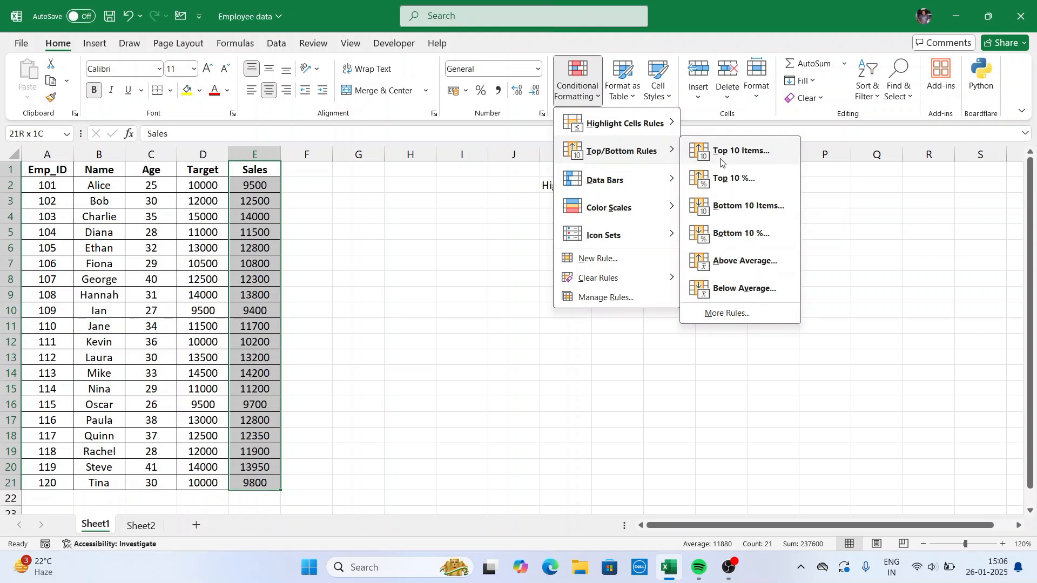
{"action": "mouse_move", "coordinate": [648, 153]}
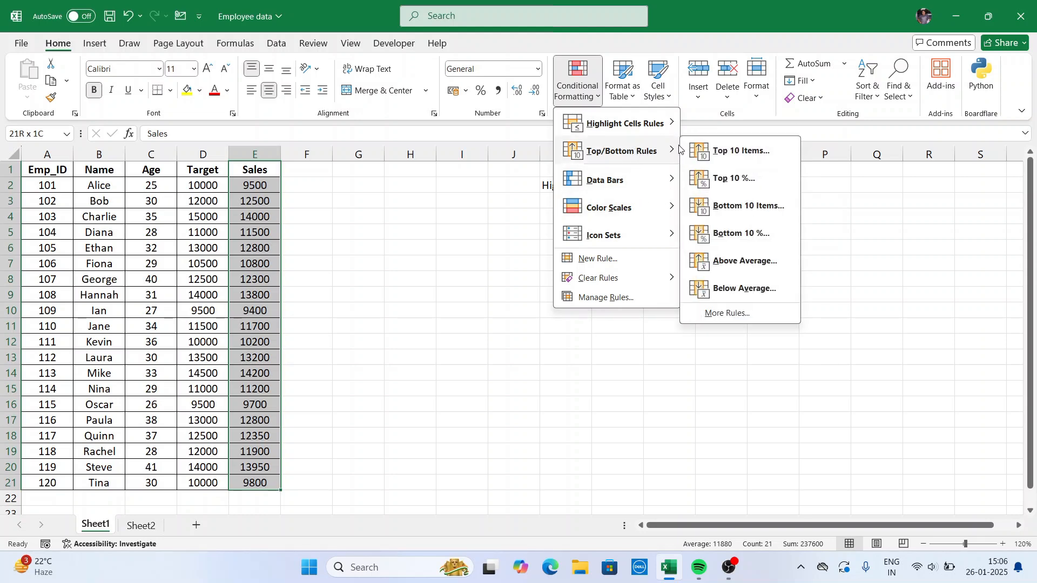
{"action": "left_click", "coordinate": [741, 153]}
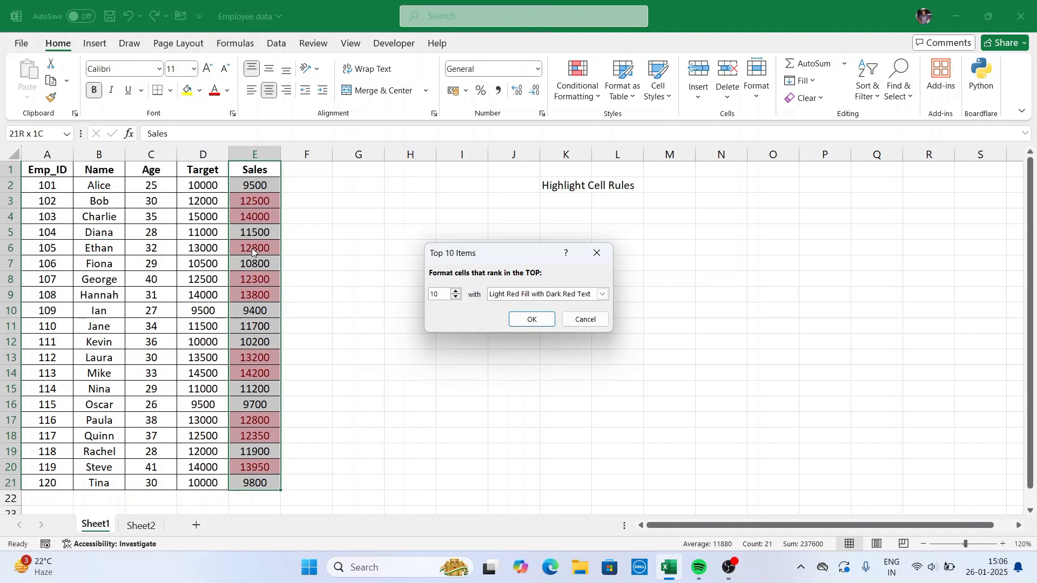
{"action": "left_click", "coordinate": [455, 297]}
{"action": "left_click", "coordinate": [456, 299]}
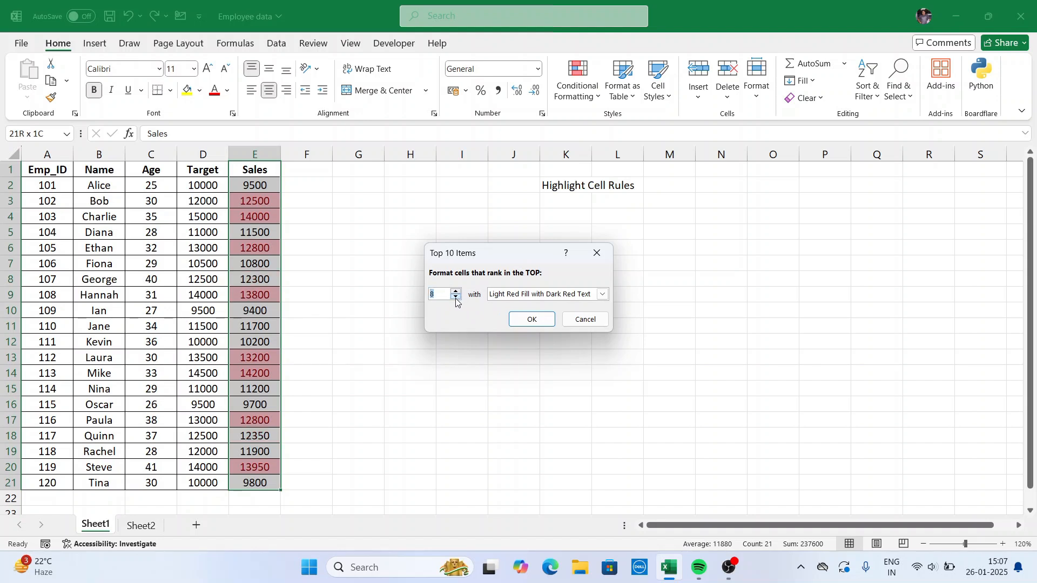
{"action": "left_click", "coordinate": [456, 298]}
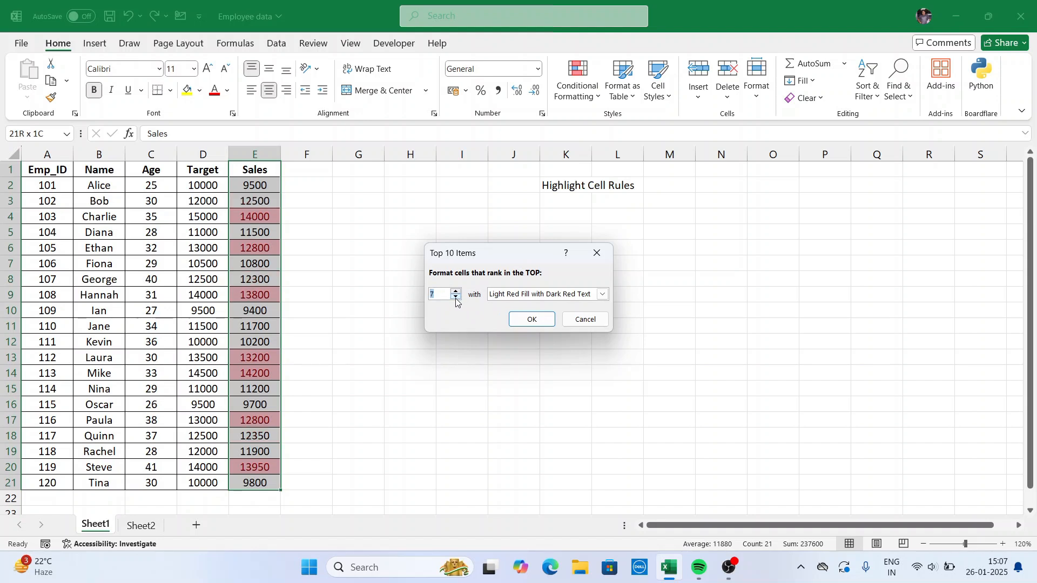
{"action": "left_click", "coordinate": [456, 292]}
{"action": "left_click", "coordinate": [457, 292]}
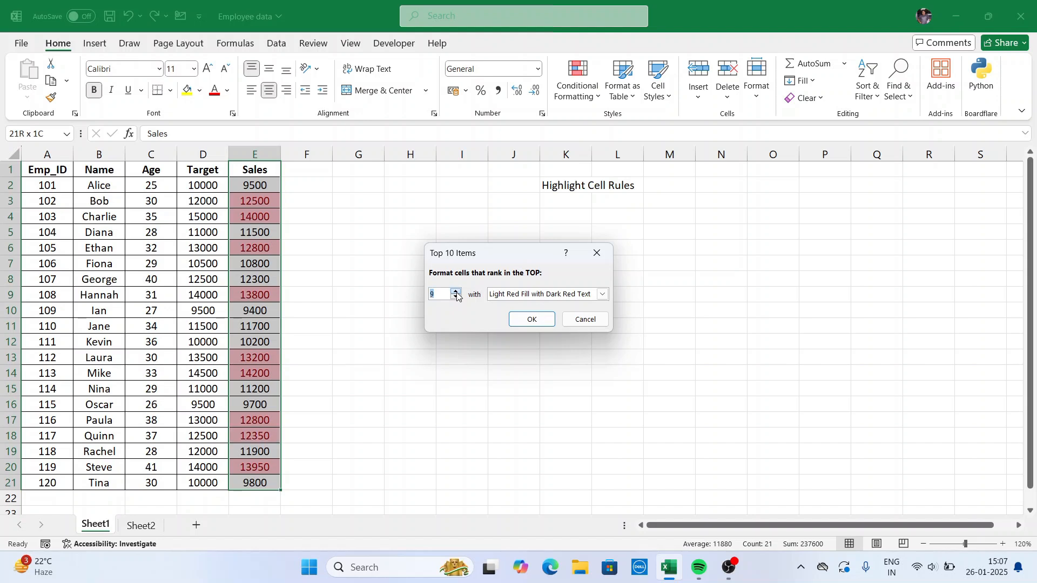
{"action": "left_click", "coordinate": [456, 292]}
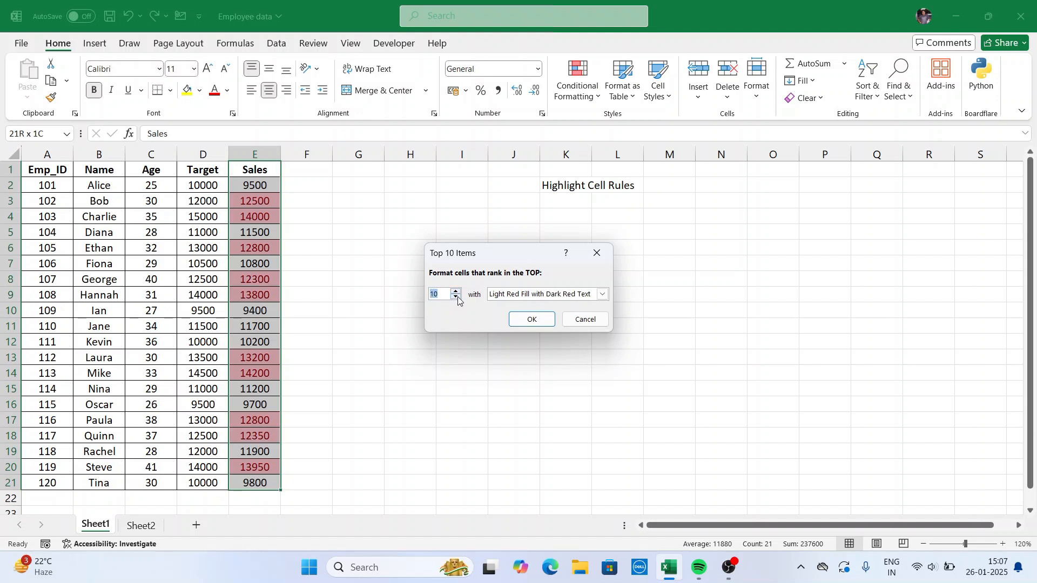
{"action": "left_click", "coordinate": [456, 298]}
{"action": "left_click", "coordinate": [456, 299]}
{"action": "left_click", "coordinate": [456, 298]}
{"action": "left_click", "coordinate": [456, 298]}
{"action": "left_click", "coordinate": [457, 298]}
{"action": "left_click", "coordinate": [457, 299]}
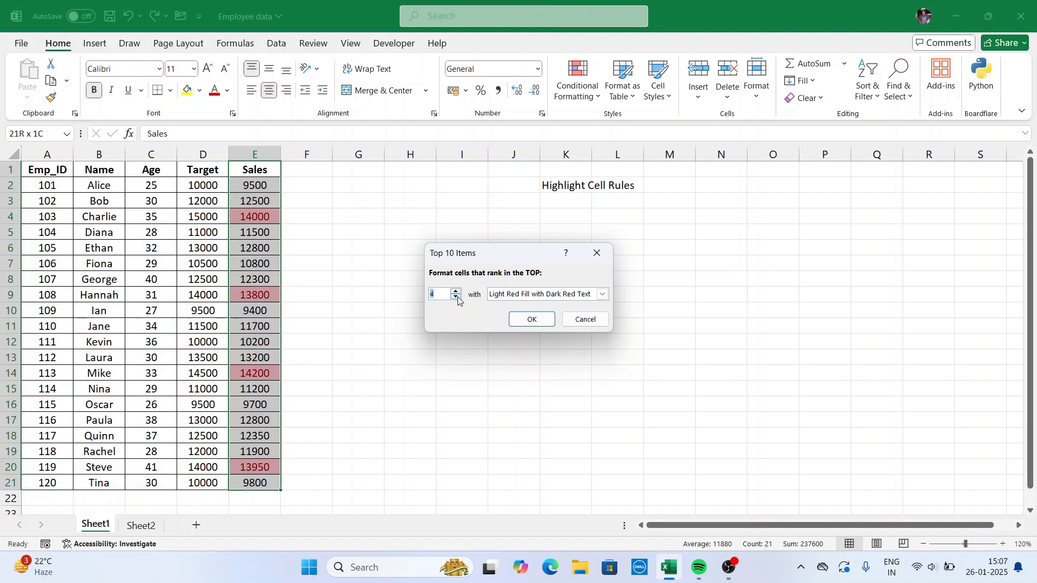
{"action": "left_click", "coordinate": [456, 299]}
{"action": "left_click", "coordinate": [457, 299]}
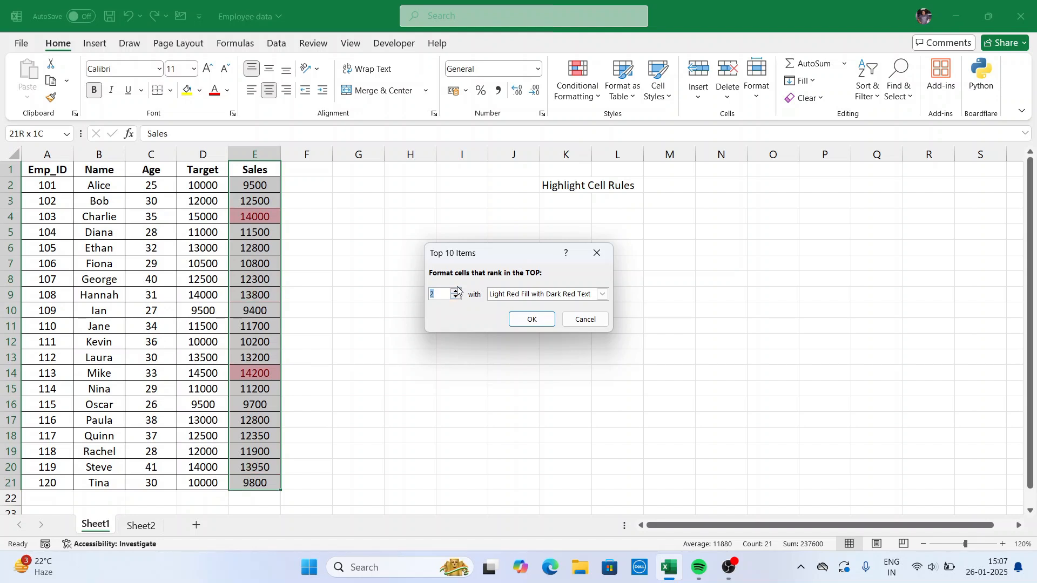
{"action": "left_click", "coordinate": [456, 290]}
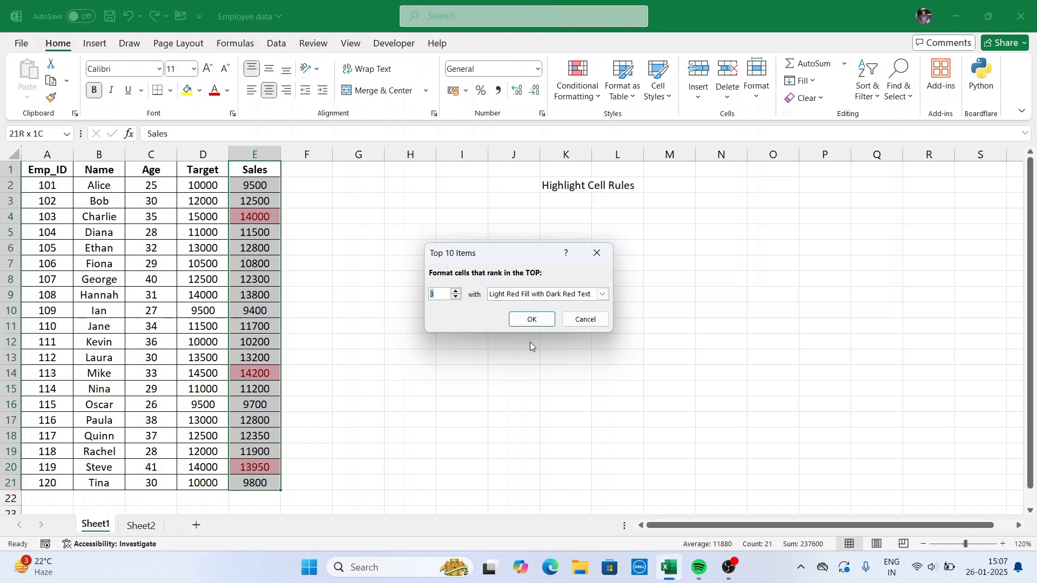
Set the top 3 rule's format to Green Fill with Dark Green Text and apply it to the Sales values.
{"action": "left_click", "coordinate": [604, 294]}
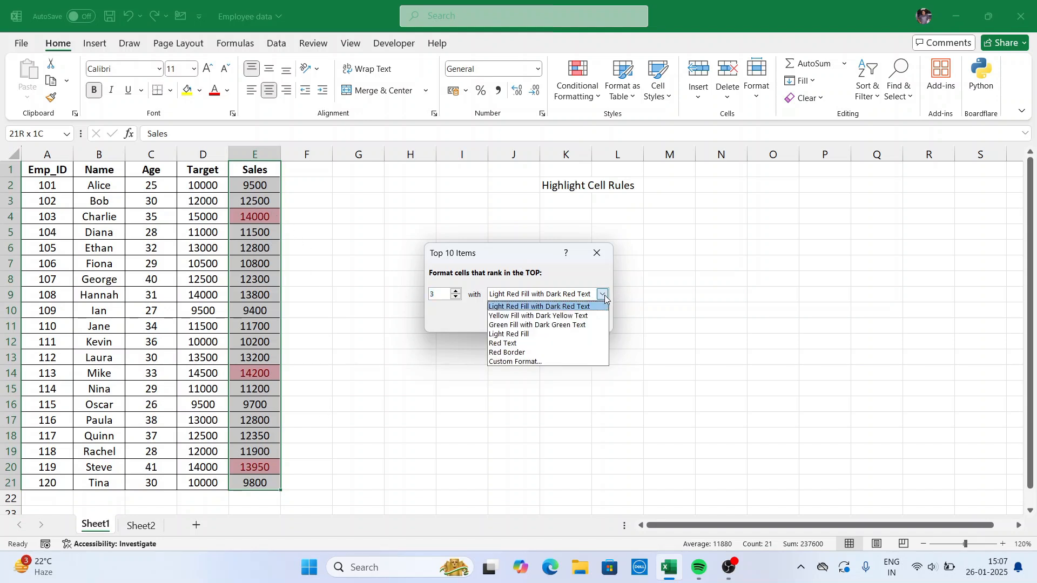
{"action": "left_click", "coordinate": [537, 326]}
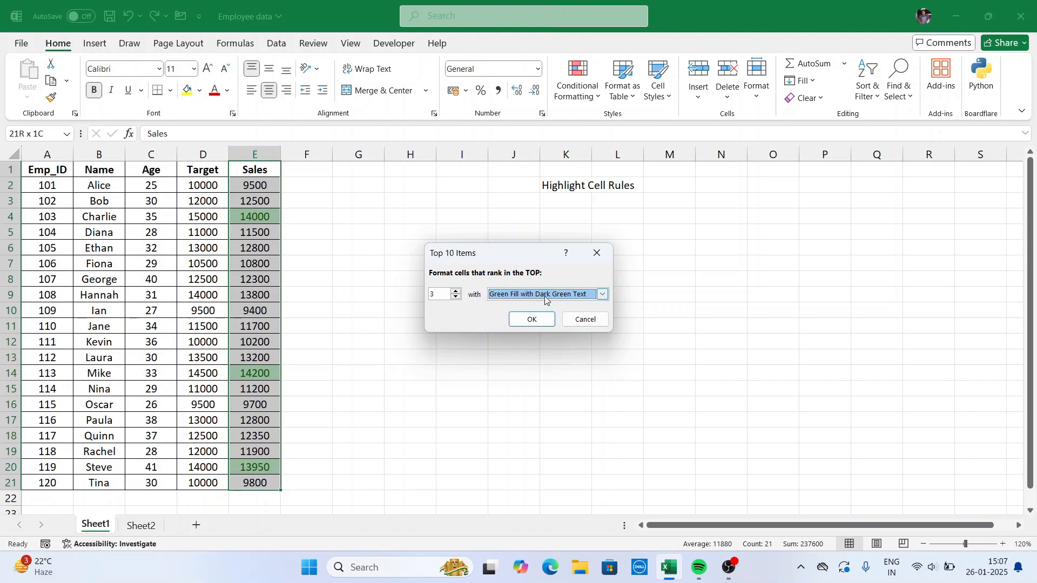
{"action": "left_click", "coordinate": [534, 319]}
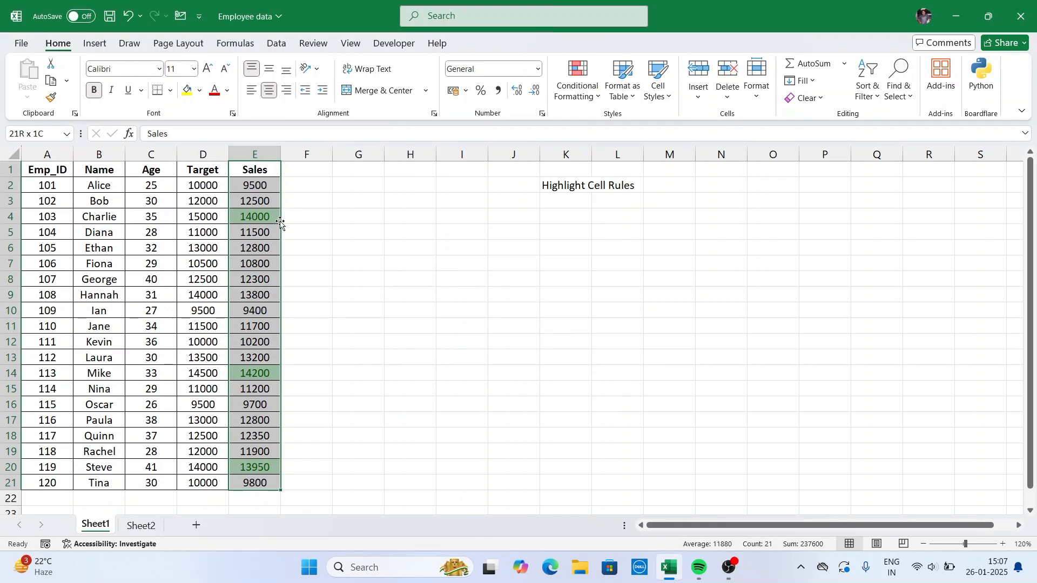
Add a Top 10 Items rule for the highest 10 Sales values, formatted with Green Fill with Dark Green Text.
{"action": "left_click", "coordinate": [597, 99]}
{"action": "mouse_move", "coordinate": [617, 154]}
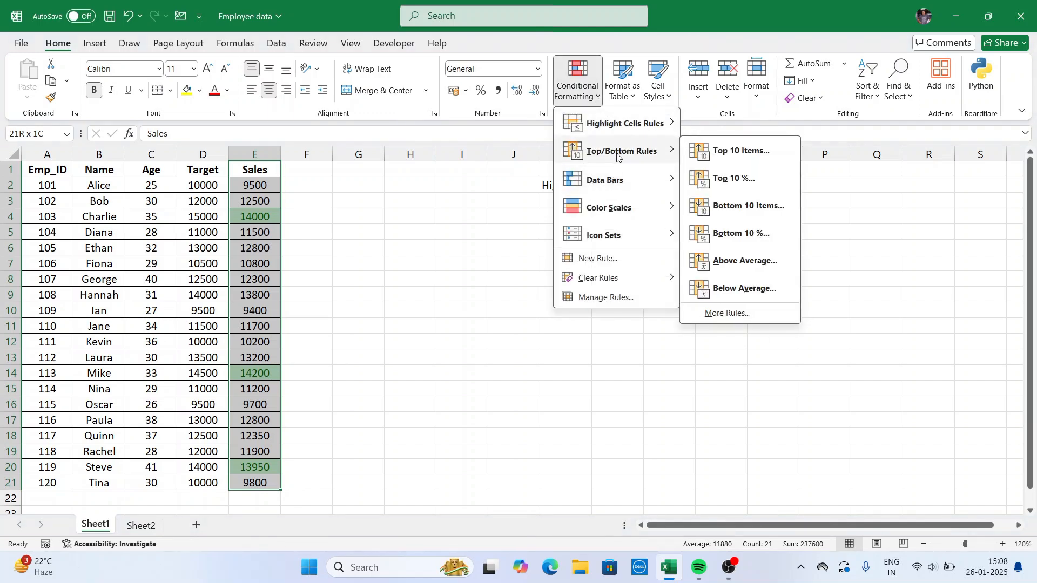
{"action": "left_click", "coordinate": [741, 150]}
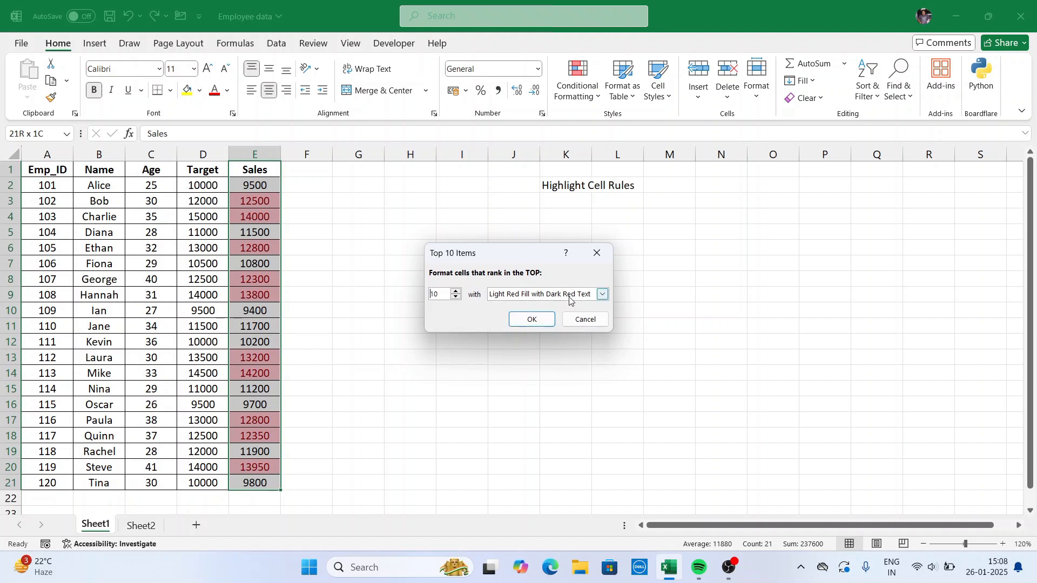
{"action": "left_click", "coordinate": [583, 295]}
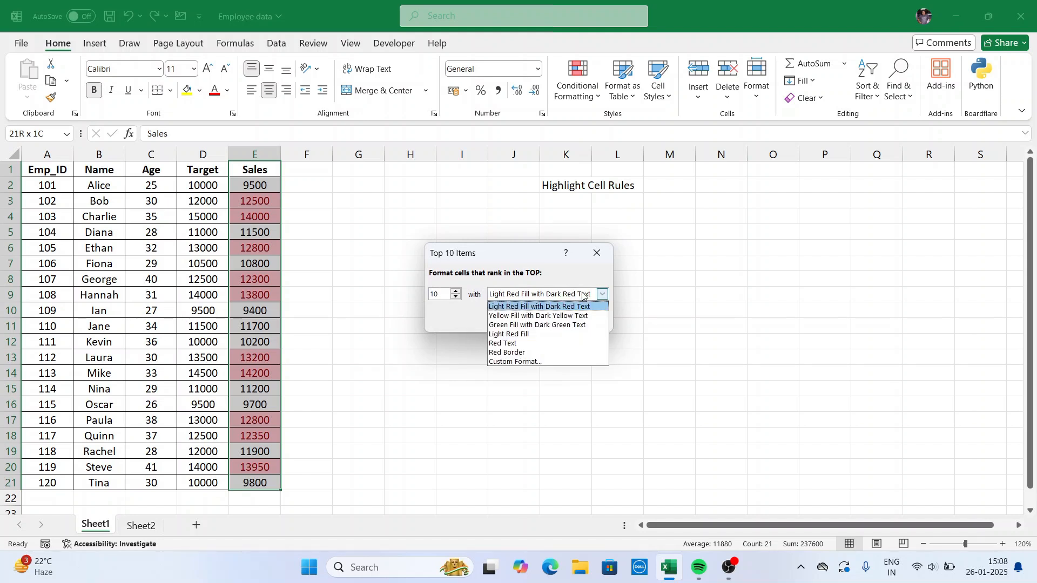
{"action": "left_click", "coordinate": [544, 324]}
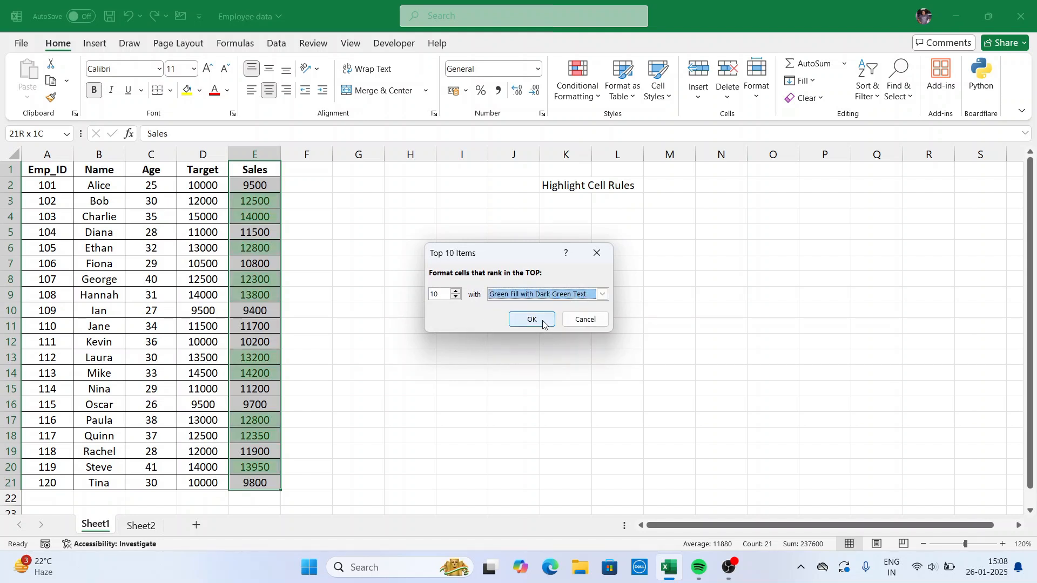
{"action": "left_click", "coordinate": [542, 320]}
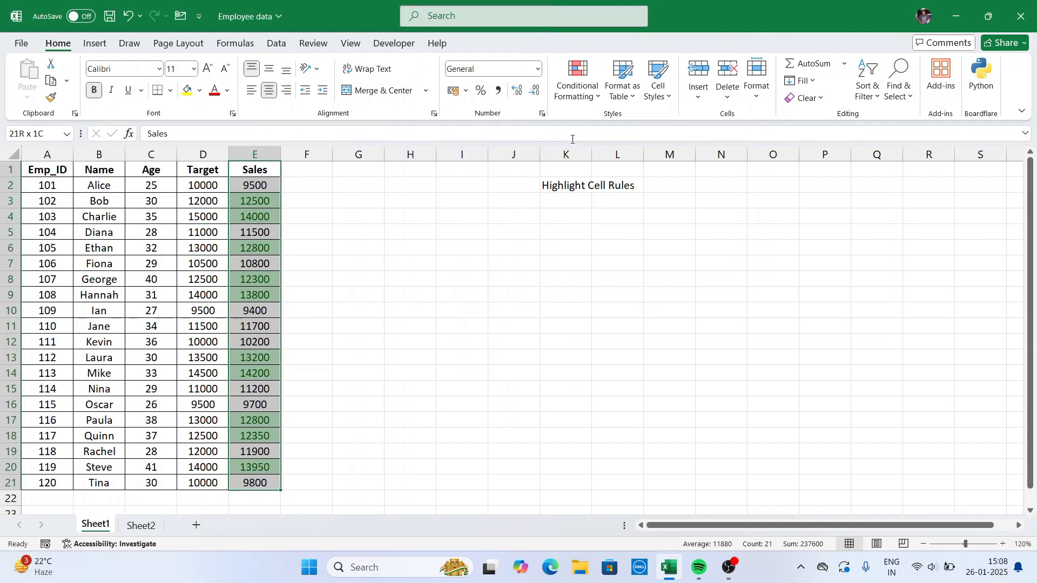
Clear the conditional formatting rules from the selected Sales cells.
{"action": "left_click", "coordinate": [593, 95]}
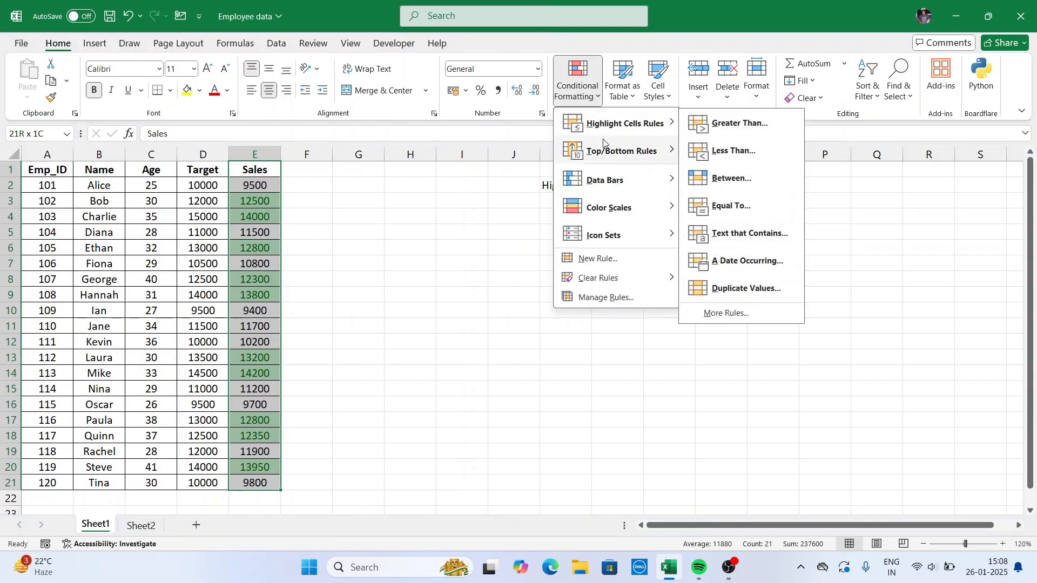
{"action": "mouse_move", "coordinate": [594, 147]}
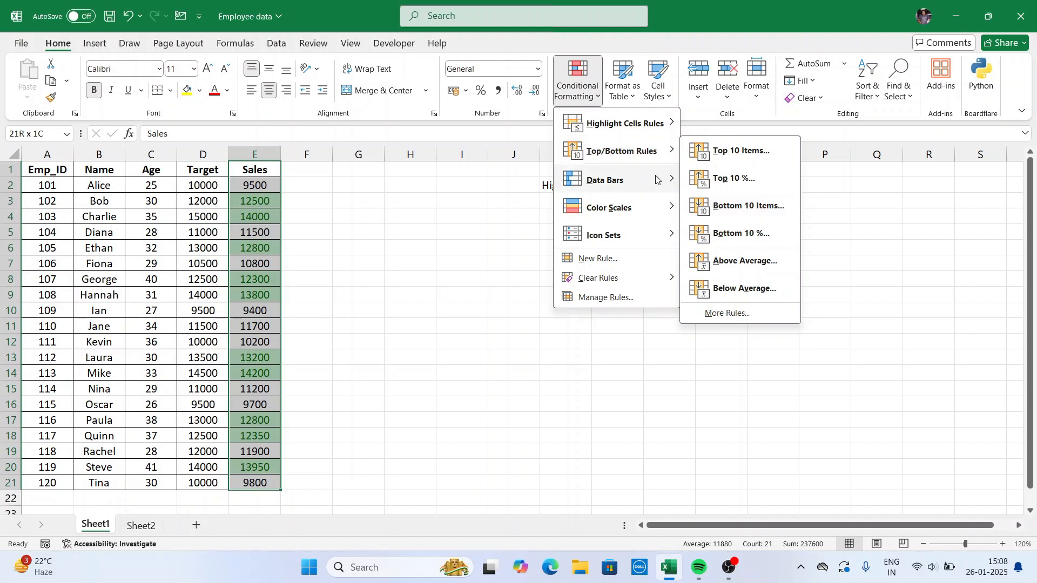
{"action": "mouse_move", "coordinate": [610, 279]}
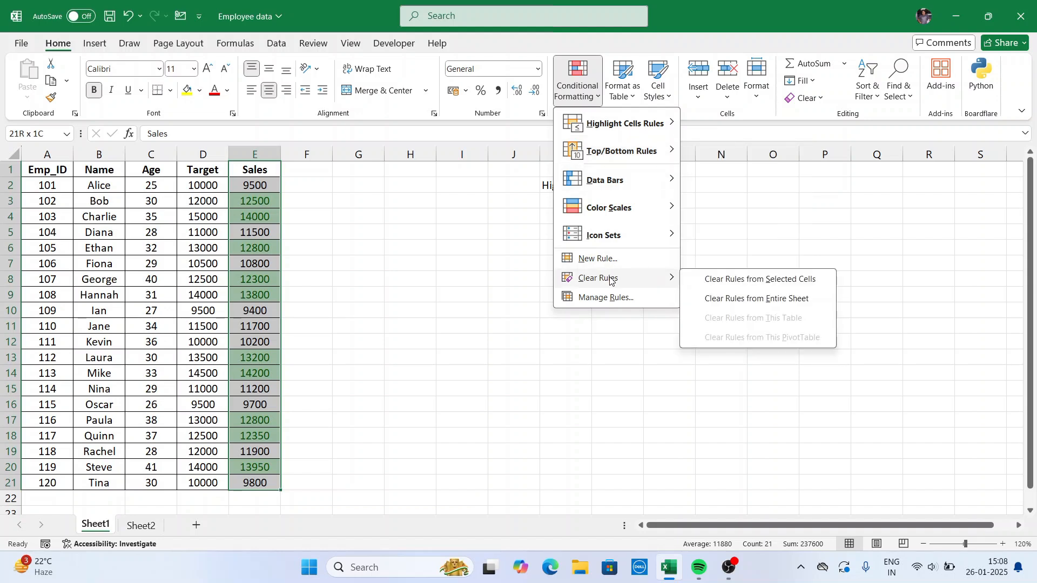
{"action": "left_click", "coordinate": [712, 284]}
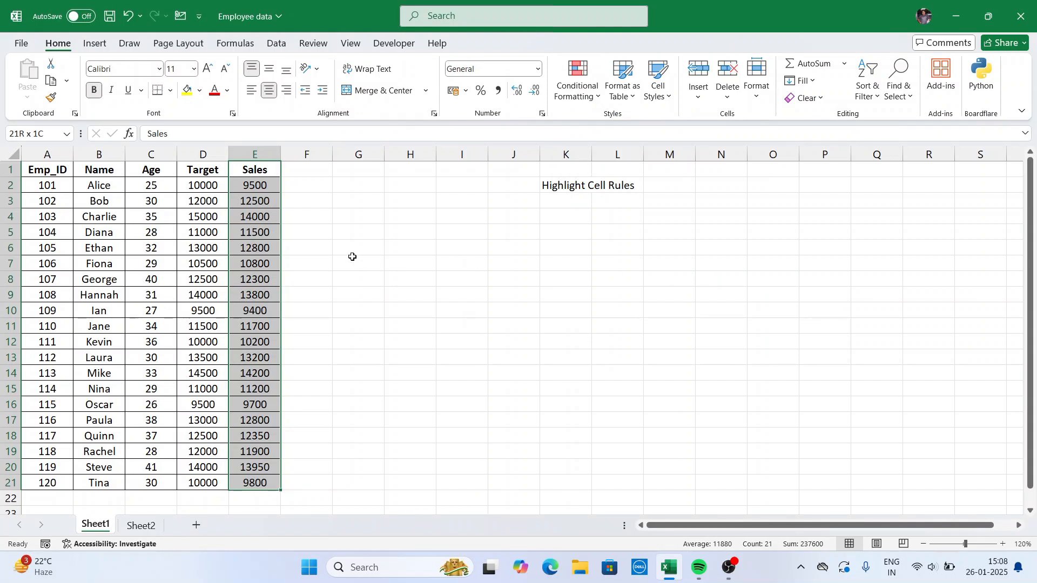
Start a Bottom 10 Items rule on the Sales column, preview rank counts down to 5, and return the count to 10.
{"action": "left_click", "coordinate": [588, 103]}
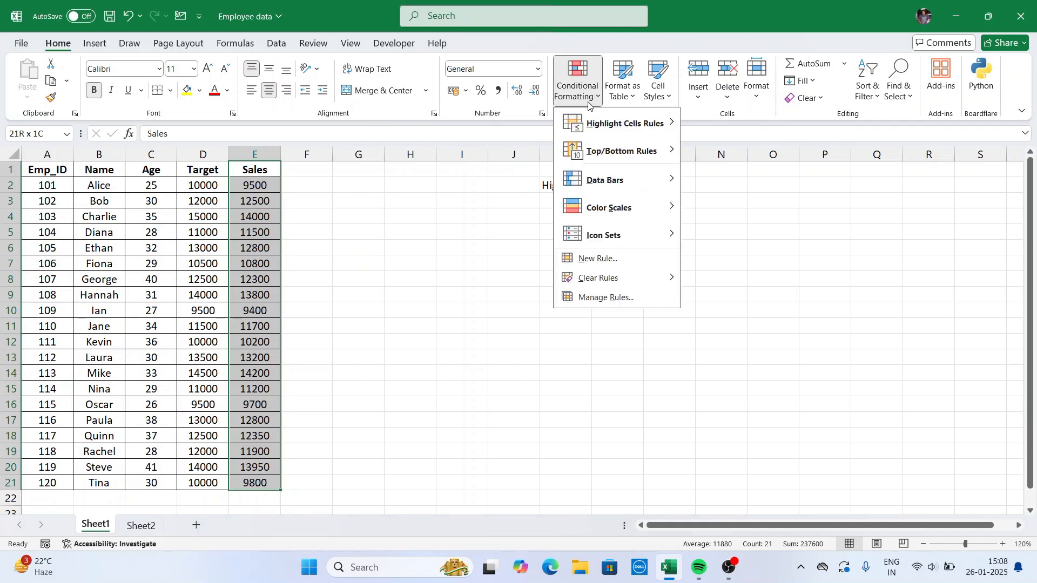
{"action": "mouse_move", "coordinate": [607, 152]}
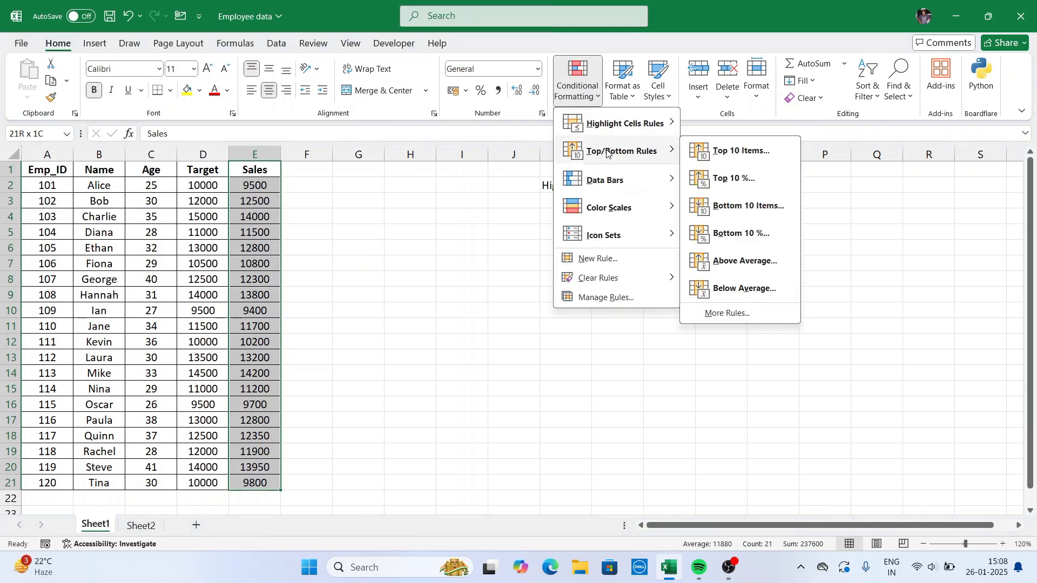
{"action": "left_click", "coordinate": [721, 217]}
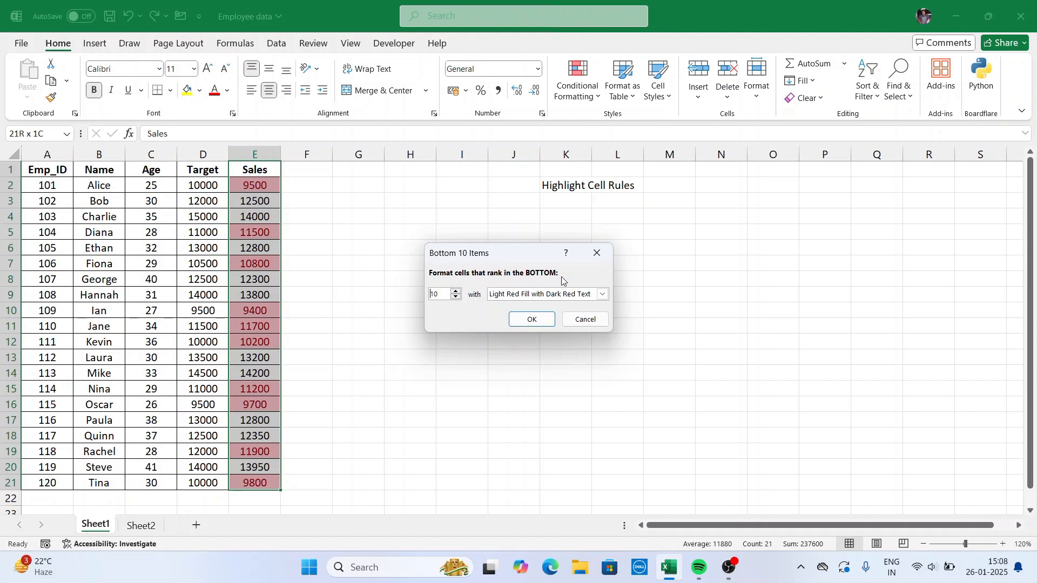
{"action": "left_click", "coordinate": [456, 298]}
{"action": "left_click", "coordinate": [456, 299]}
{"action": "left_click", "coordinate": [457, 299]}
{"action": "left_click", "coordinate": [456, 298]}
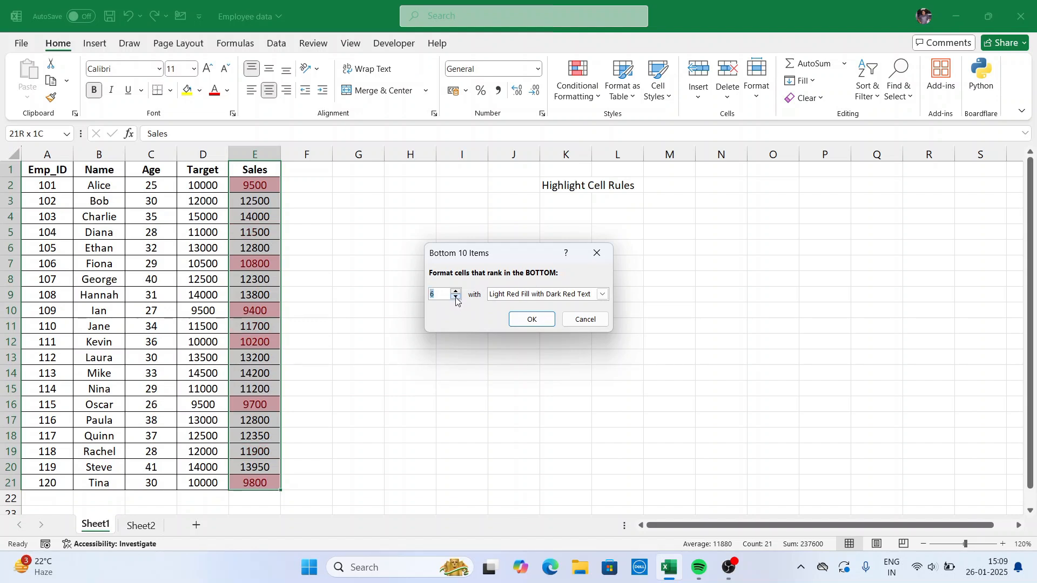
{"action": "left_click", "coordinate": [456, 299]}
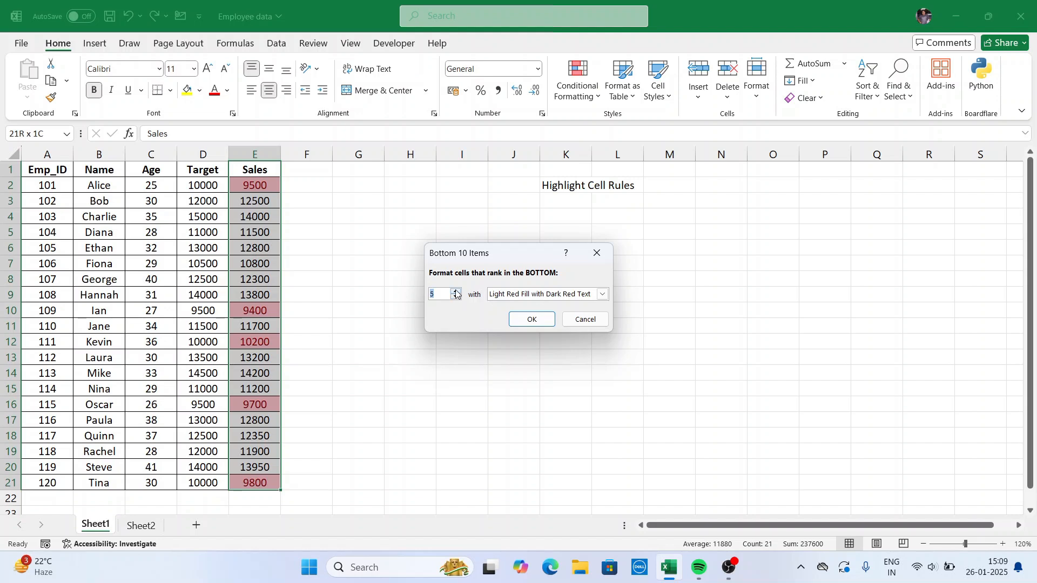
{"action": "left_click", "coordinate": [456, 292]}
{"action": "left_click", "coordinate": [456, 292]}
{"action": "left_click", "coordinate": [457, 292]}
{"action": "left_click", "coordinate": [456, 292]}
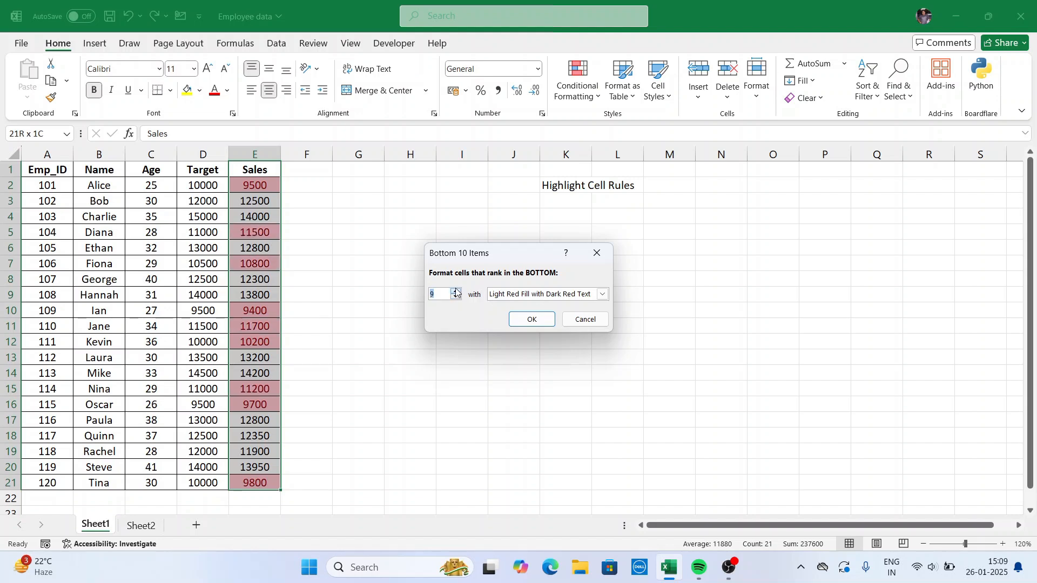
{"action": "left_click", "coordinate": [456, 292]}
{"action": "left_click", "coordinate": [456, 292]}
{"action": "left_click", "coordinate": [456, 298]}
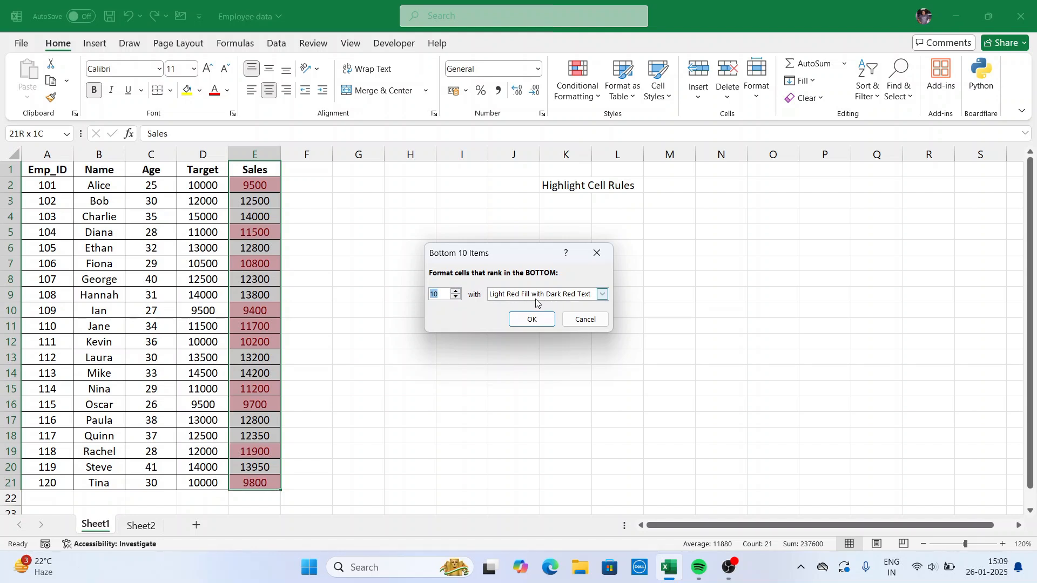
Set the bottom 10 rule's format to Yellow Fill with Dark Yellow Text and apply it to the Sales values.
{"action": "left_click", "coordinate": [603, 295]}
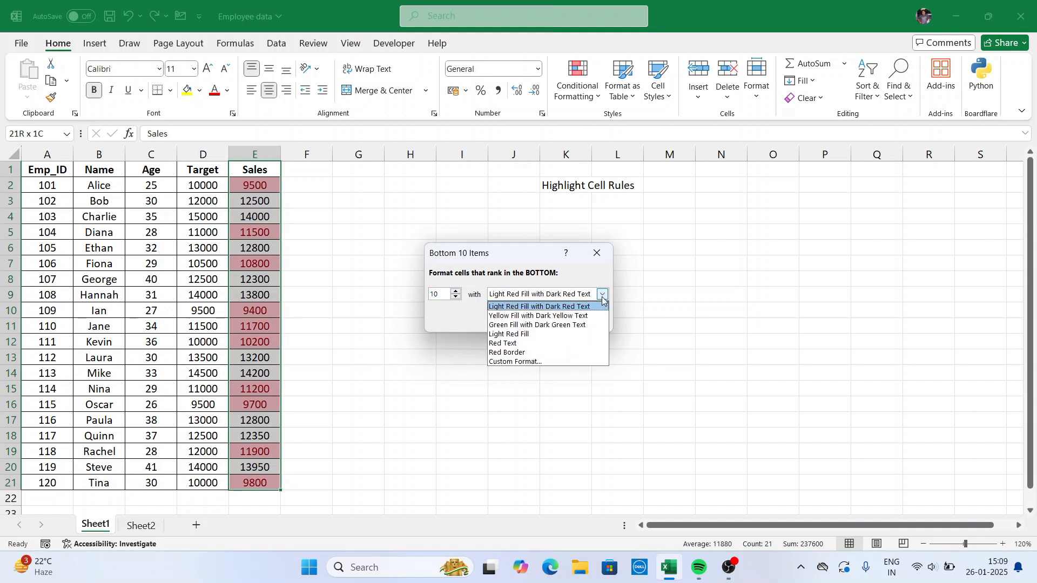
{"action": "left_click", "coordinate": [544, 316]}
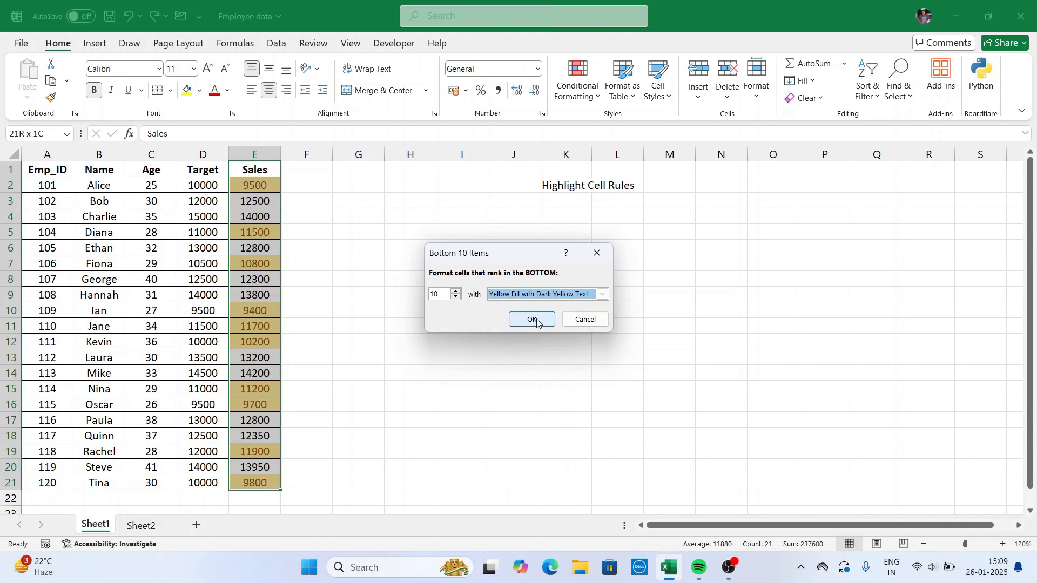
{"action": "left_click", "coordinate": [537, 322]}
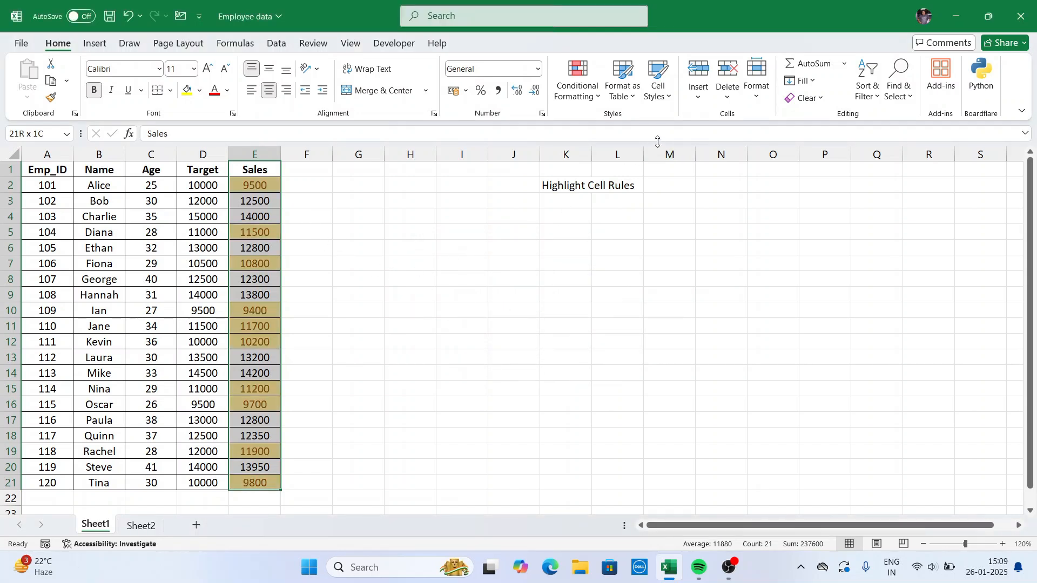
Clear the bottom 10 items rule from the selected Sales cells.
{"action": "left_click", "coordinate": [597, 100]}
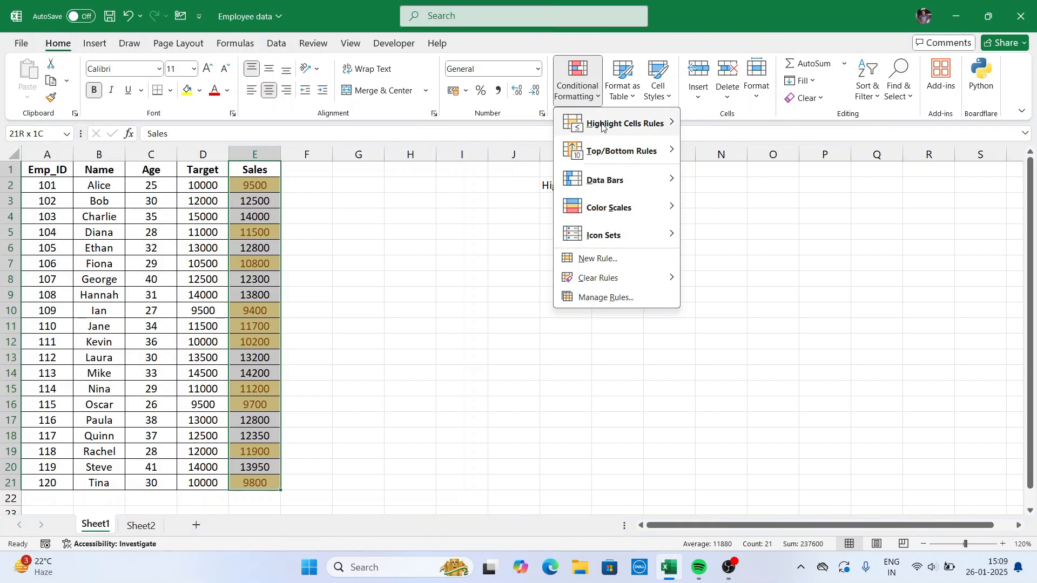
{"action": "mouse_move", "coordinate": [593, 280]}
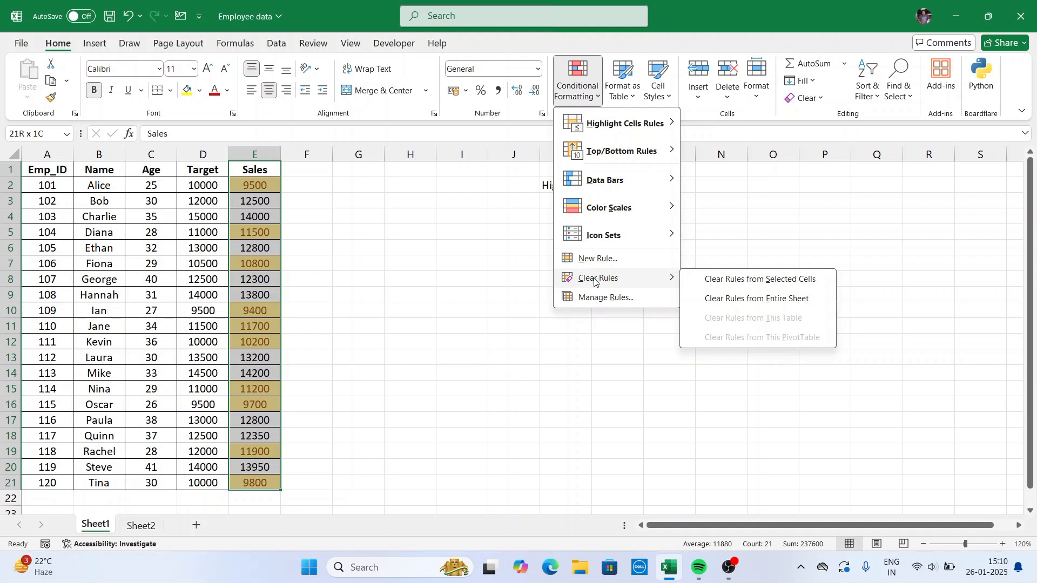
{"action": "left_click", "coordinate": [762, 280]}
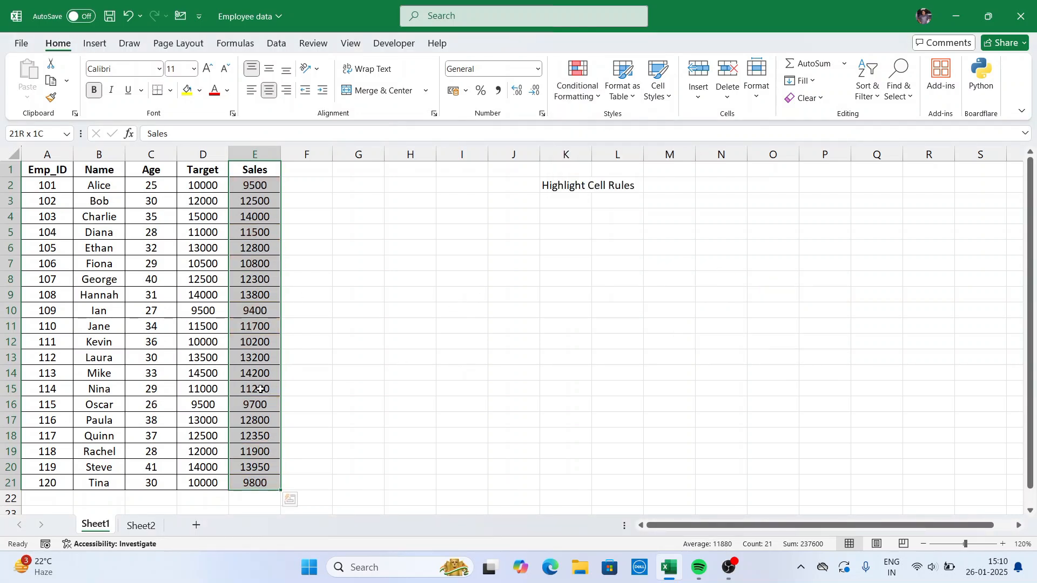
Add a Top 10% rule to the Sales column with Green Fill with Dark Green Text, and deselect the column.
{"action": "left_click", "coordinate": [593, 102]}
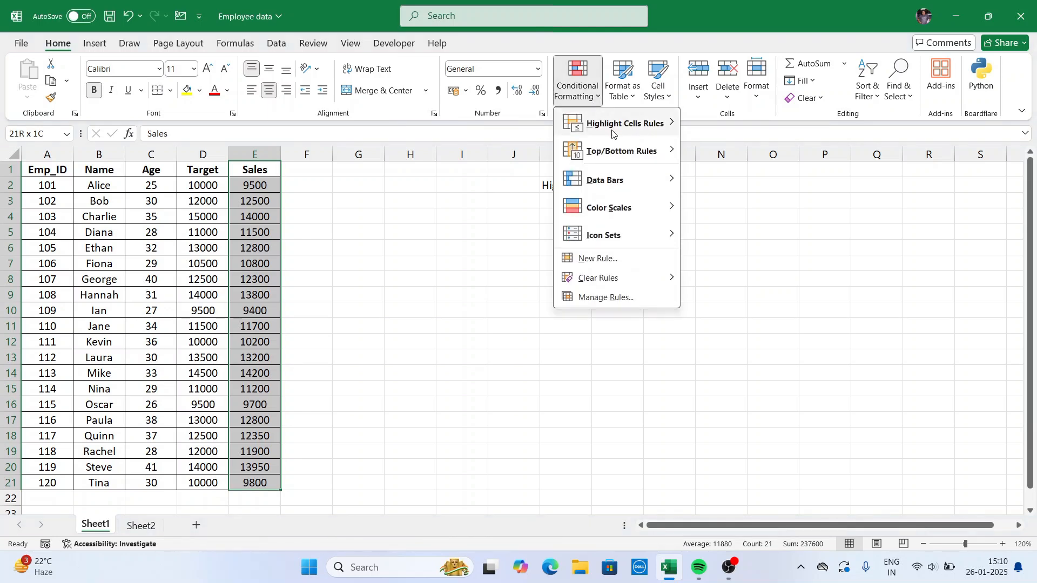
{"action": "mouse_move", "coordinate": [637, 151]}
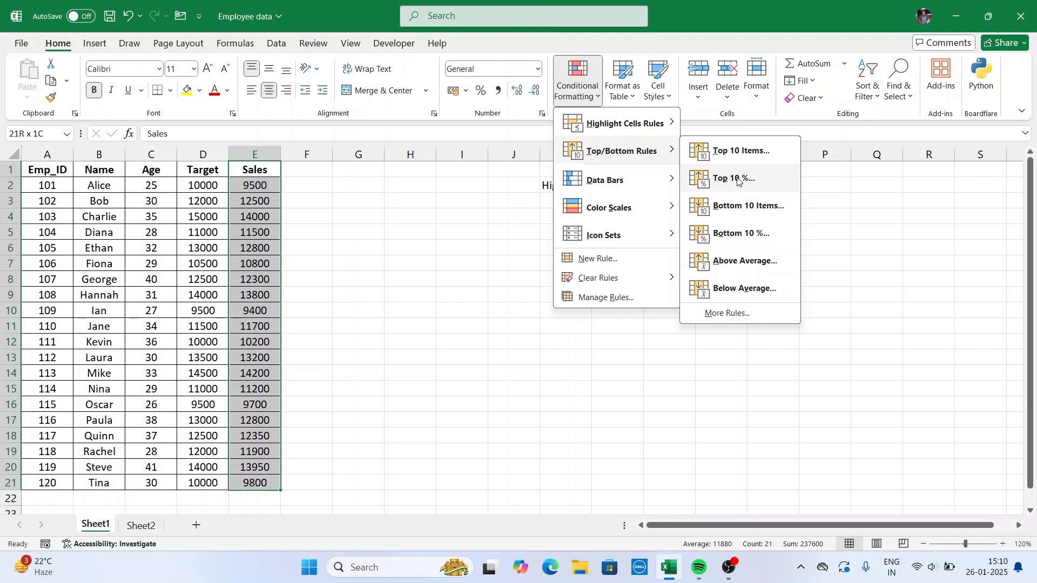
{"action": "left_click", "coordinate": [738, 181]}
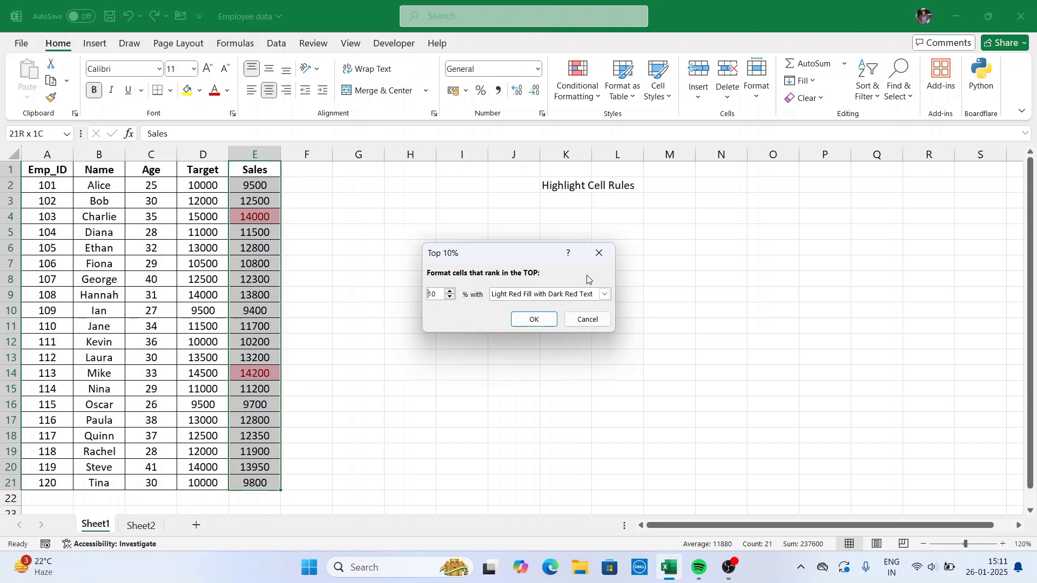
{"action": "left_click", "coordinate": [605, 294]}
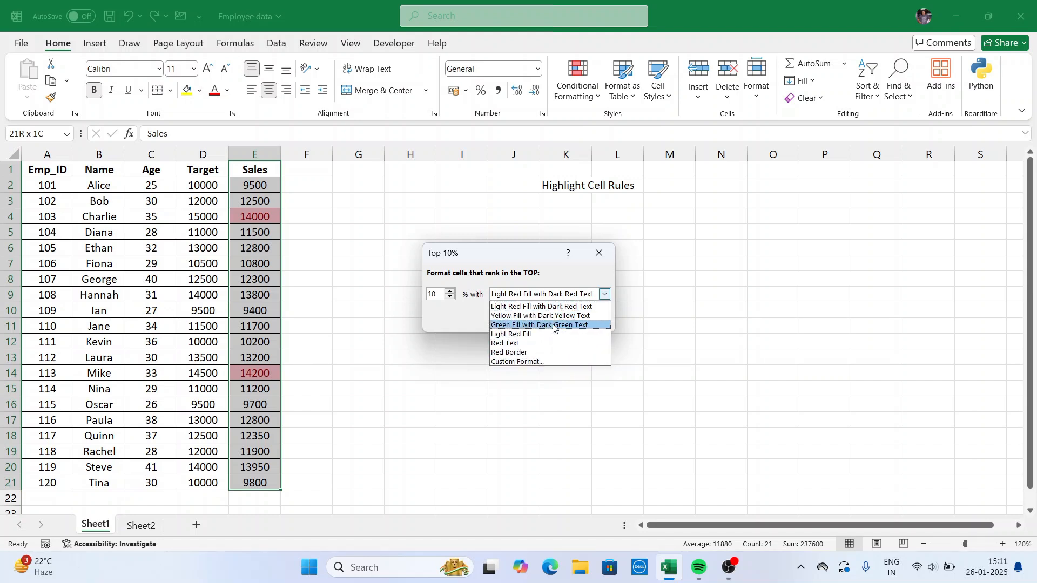
{"action": "left_click", "coordinate": [509, 325]}
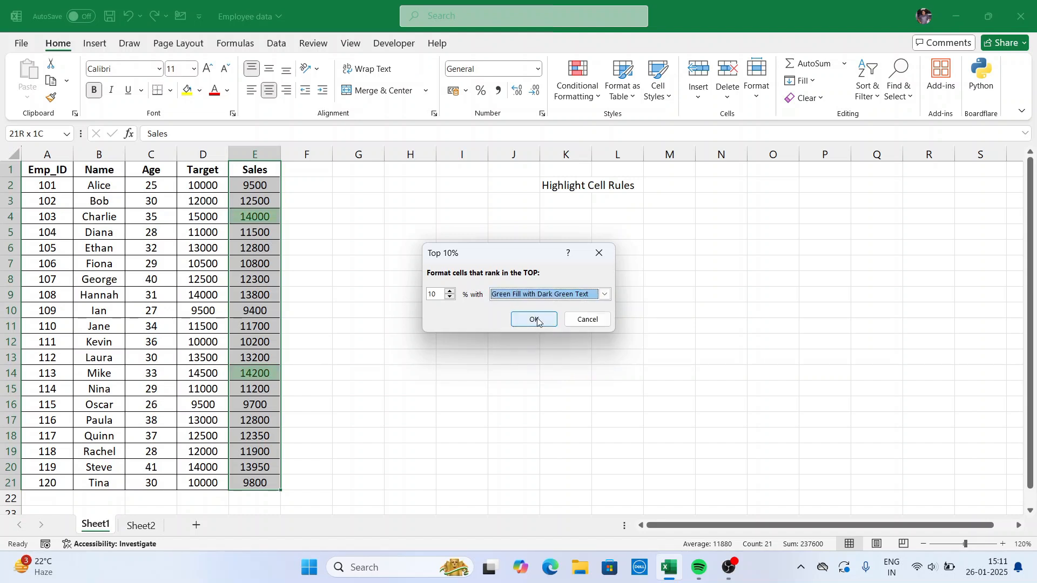
{"action": "left_click", "coordinate": [533, 318]}
{"action": "left_click", "coordinate": [303, 292]}
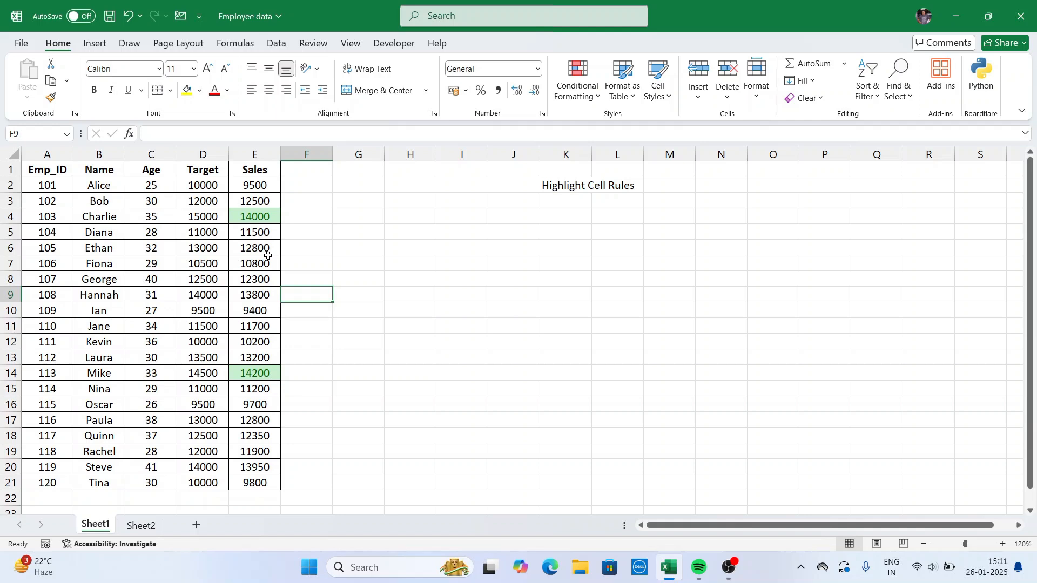
Select the Sales column from its header to the last value and clear its Top 10% conditional formatting rule.
{"action": "left_click", "coordinate": [263, 176]}
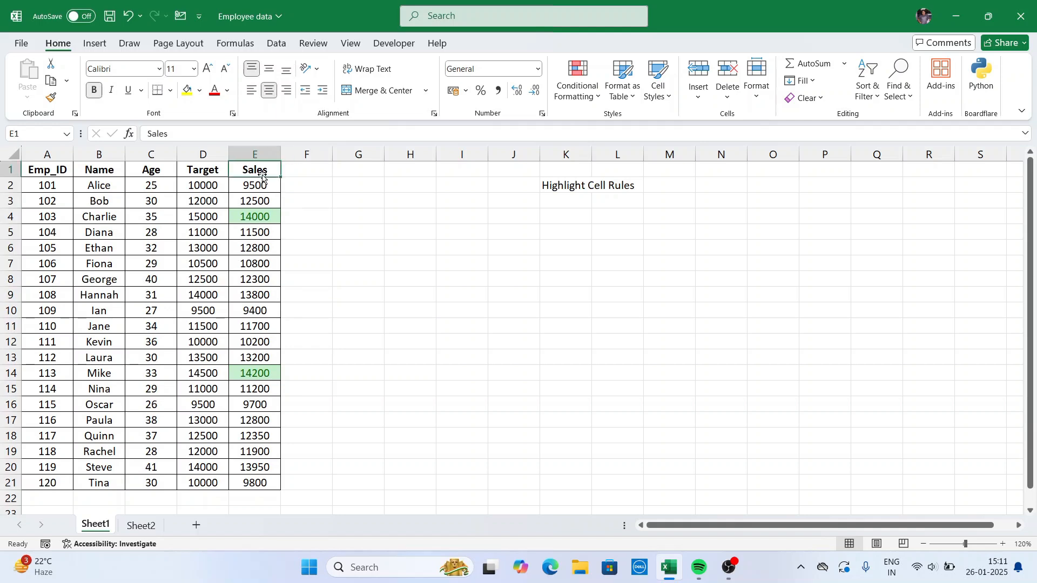
{"action": "key", "text": "ctrl+shift+Down"}
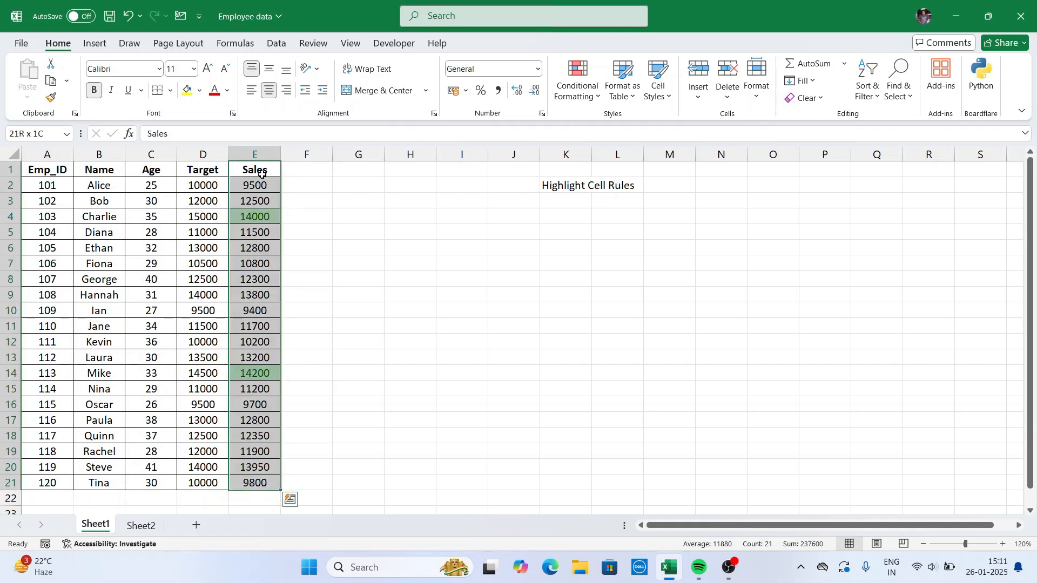
{"action": "left_click", "coordinate": [594, 92]}
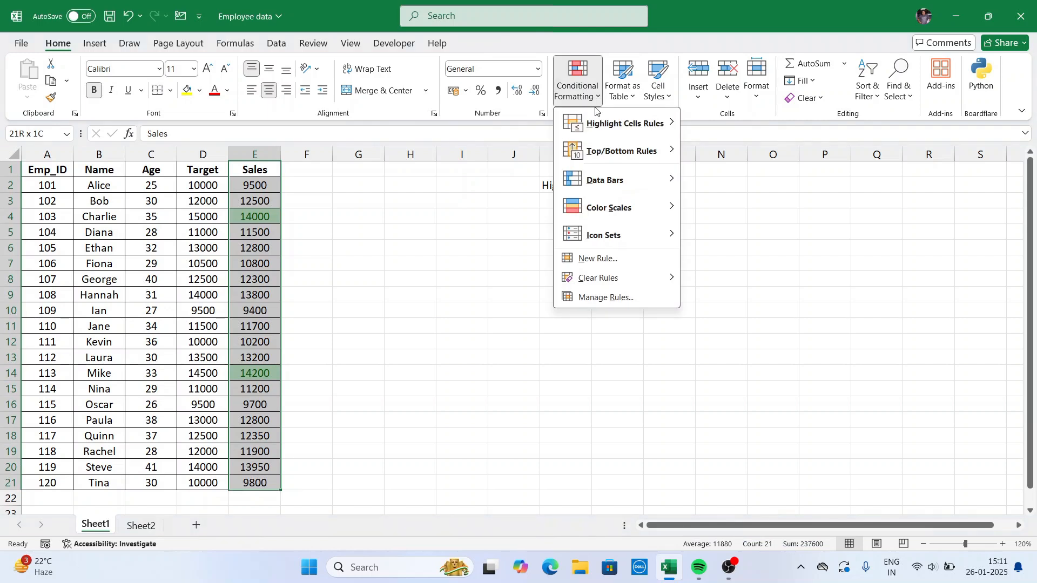
{"action": "mouse_move", "coordinate": [607, 278]}
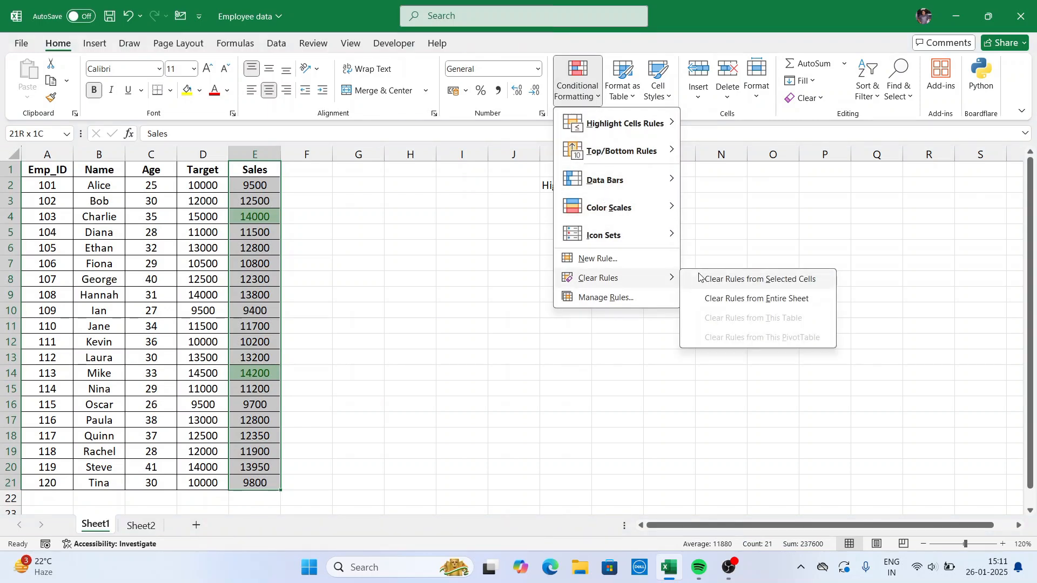
{"action": "left_click", "coordinate": [715, 279]}
Add a Bottom 10% rule to the Sales column, formatted with Light Red Fill with Dark Red Text.
{"action": "left_click", "coordinate": [594, 95]}
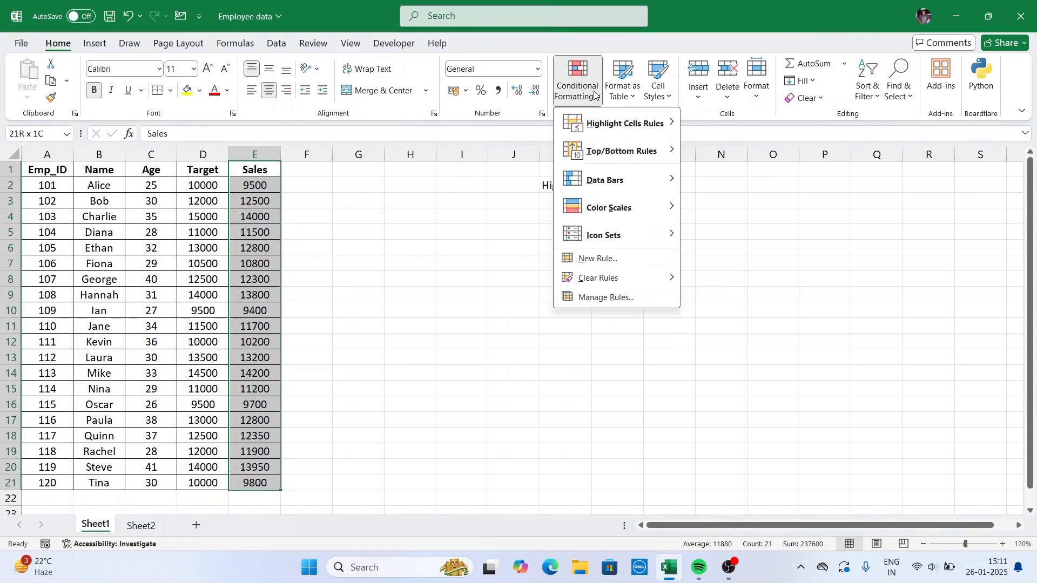
{"action": "mouse_move", "coordinate": [630, 152]}
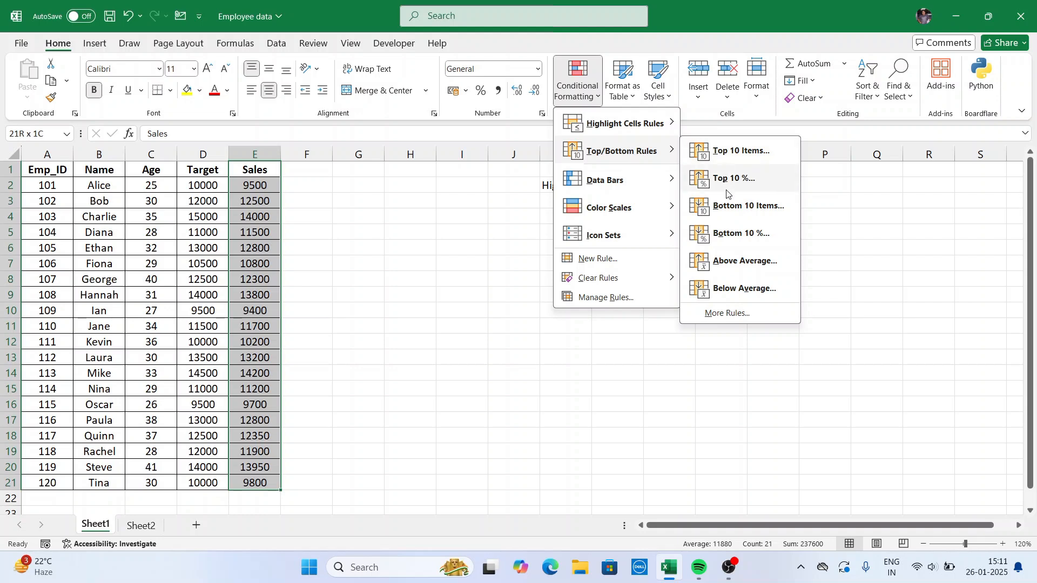
{"action": "left_click", "coordinate": [737, 234]}
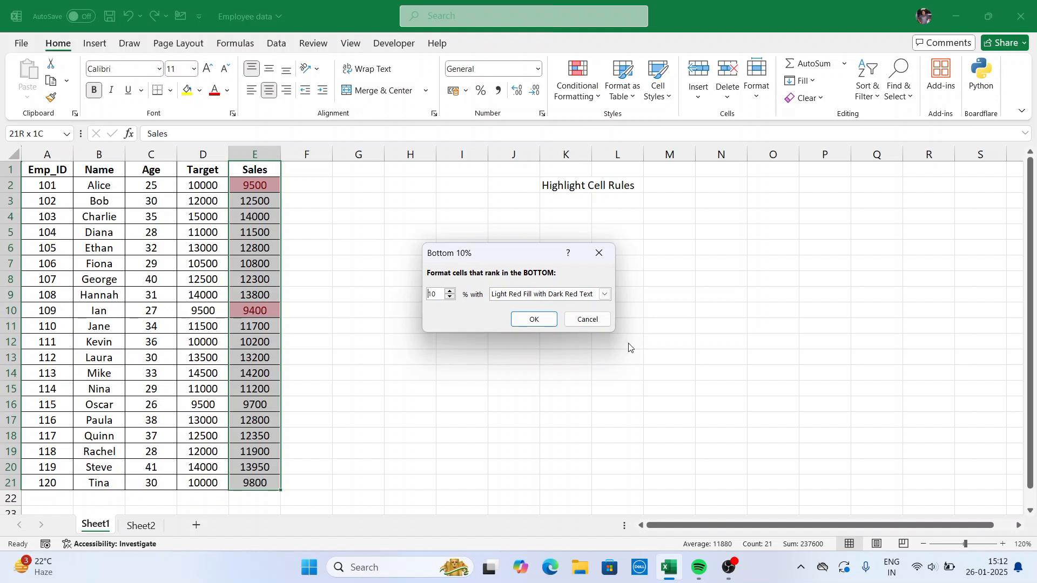
{"action": "left_click", "coordinate": [533, 319]}
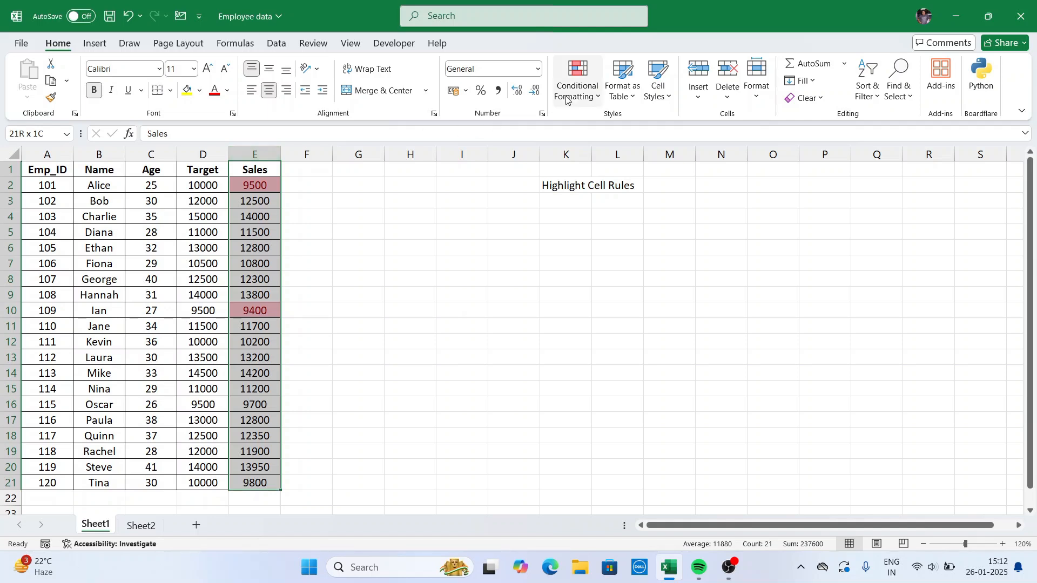
Clear the Bottom 10% rule from the selected Sales cells.
{"action": "left_click", "coordinate": [599, 100]}
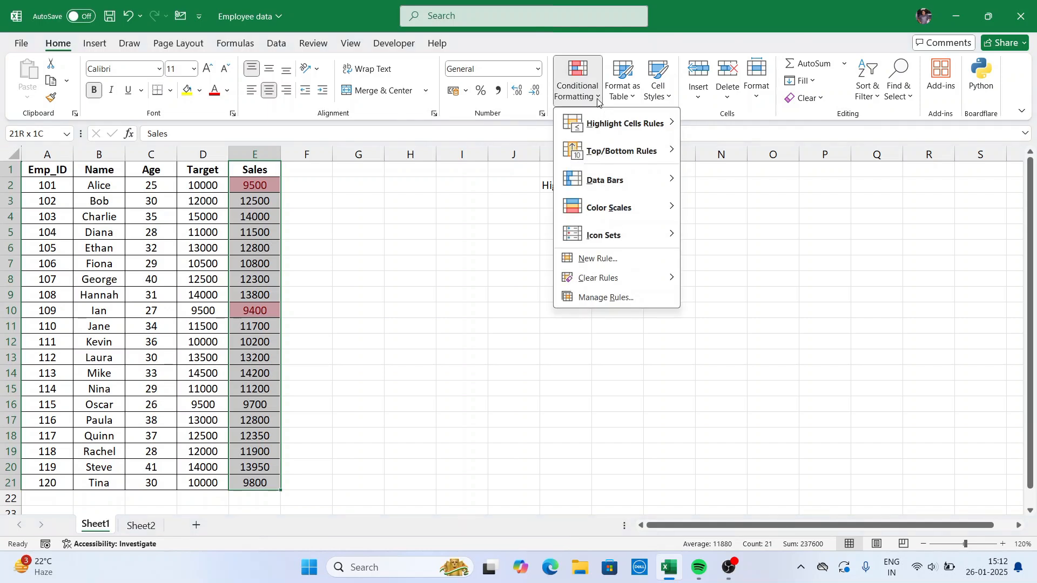
{"action": "mouse_move", "coordinate": [596, 286]}
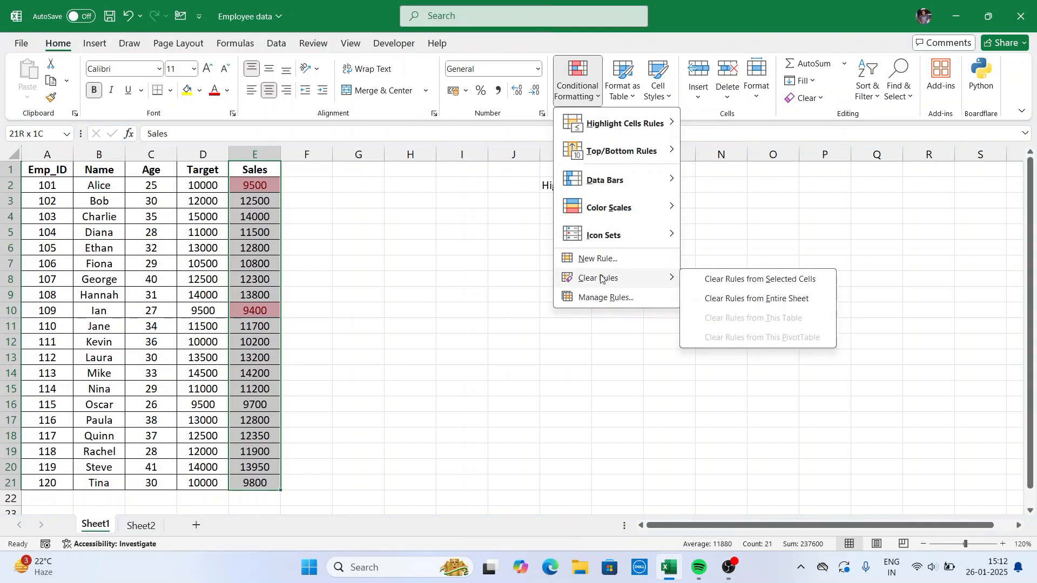
{"action": "left_click", "coordinate": [709, 279]}
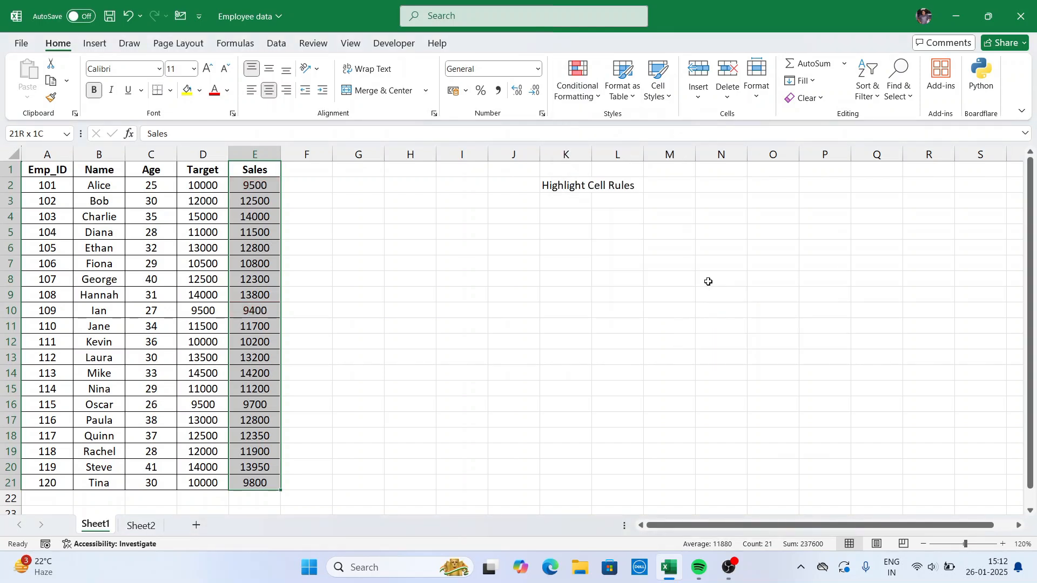
Add an Above Average rule to the selected Sales cells, formatted with Green Fill with Dark Green Text.
{"action": "left_click", "coordinate": [592, 99]}
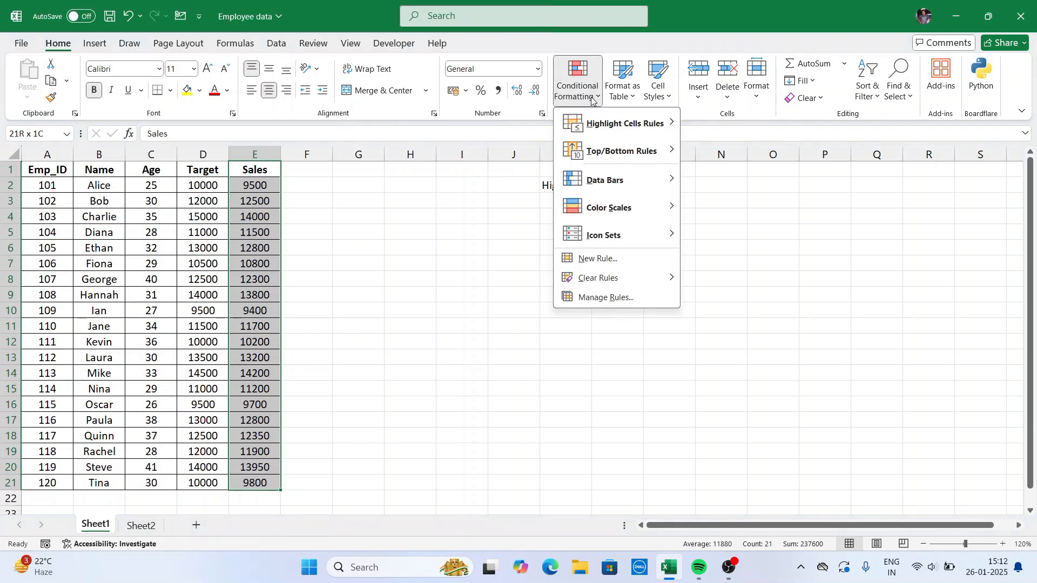
{"action": "mouse_move", "coordinate": [621, 151]}
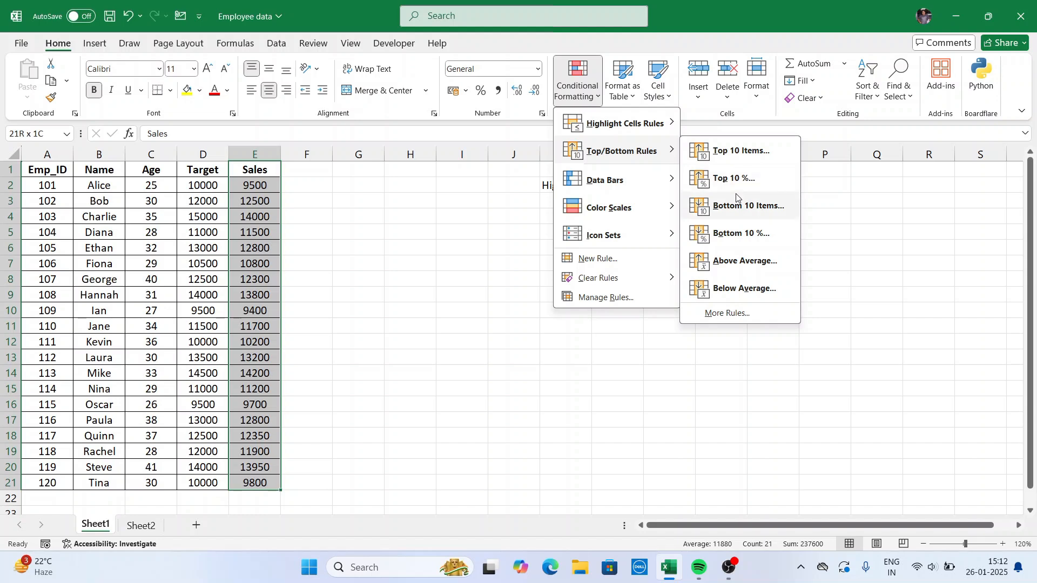
{"action": "left_click", "coordinate": [728, 262]}
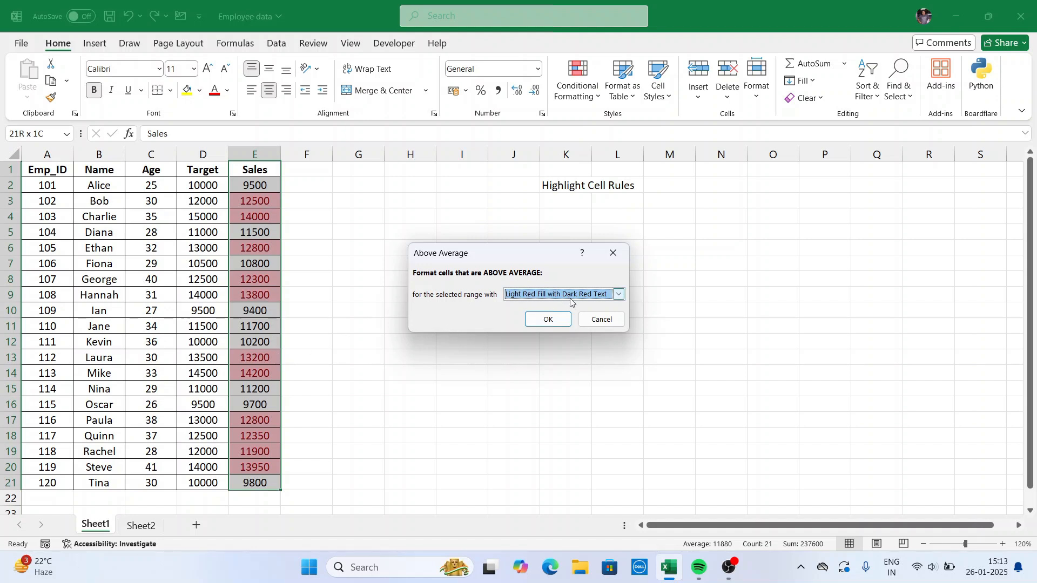
{"action": "left_click", "coordinate": [619, 294]}
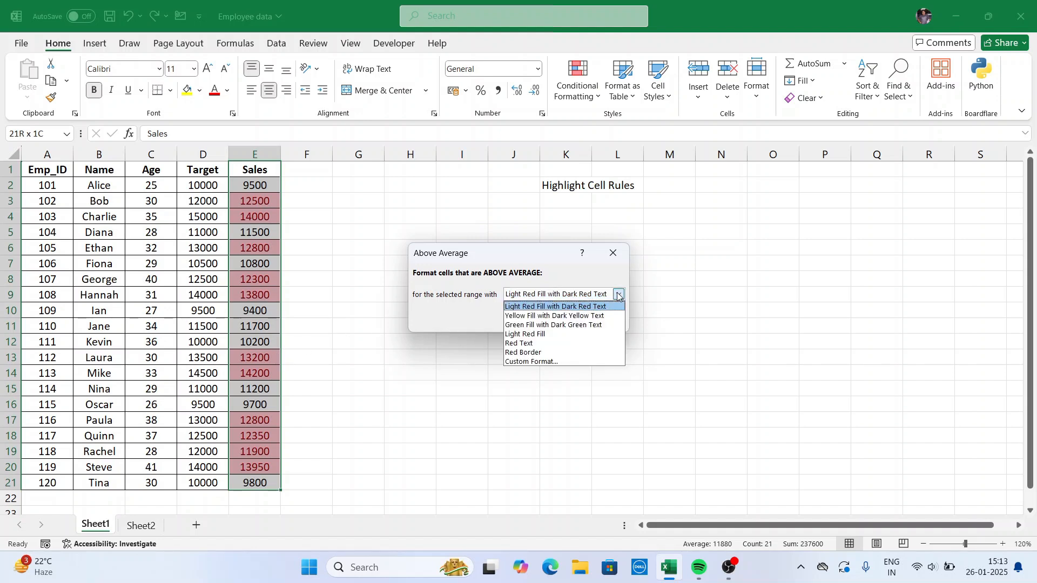
{"action": "left_click", "coordinate": [544, 325]}
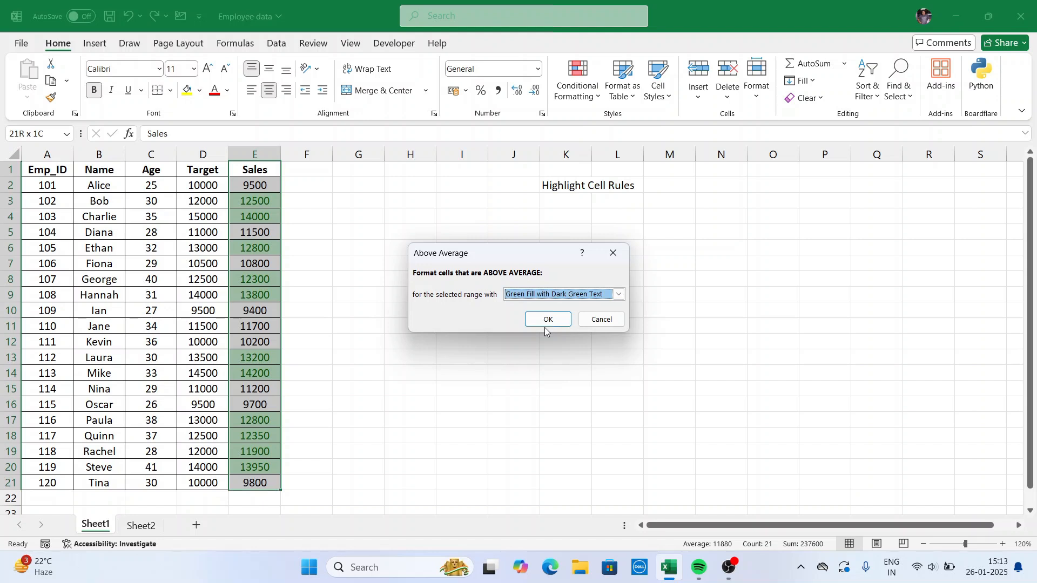
{"action": "left_click", "coordinate": [544, 322]}
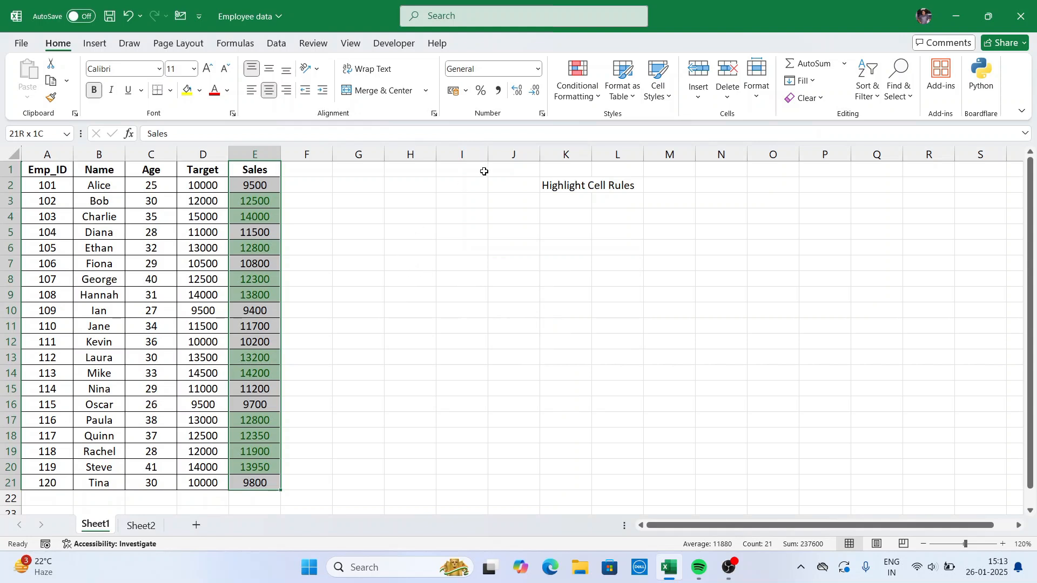
Clear the Above Average rule from the selected Sales cells.
{"action": "left_click", "coordinate": [597, 100]}
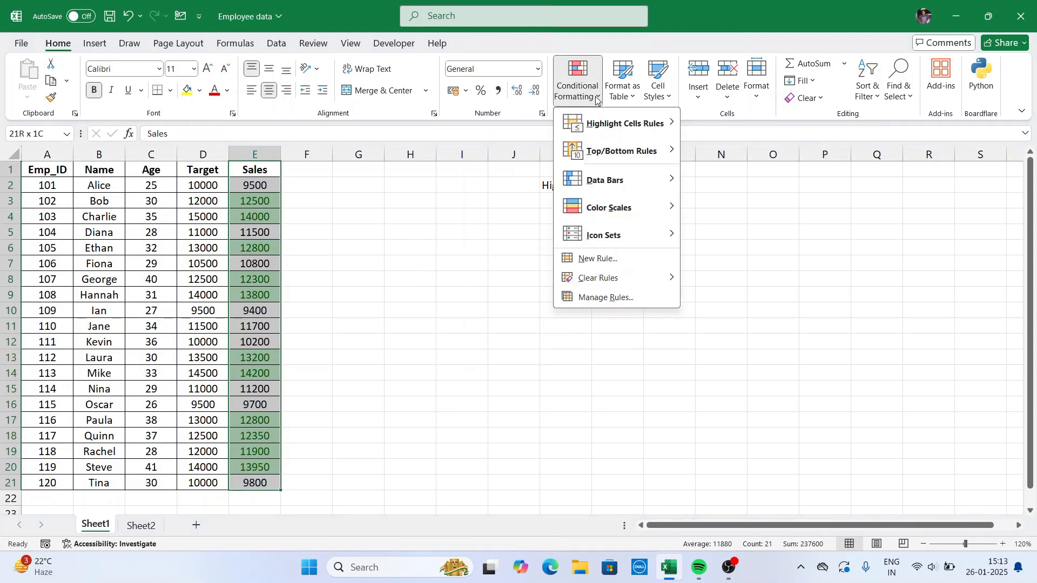
{"action": "mouse_move", "coordinate": [595, 281]}
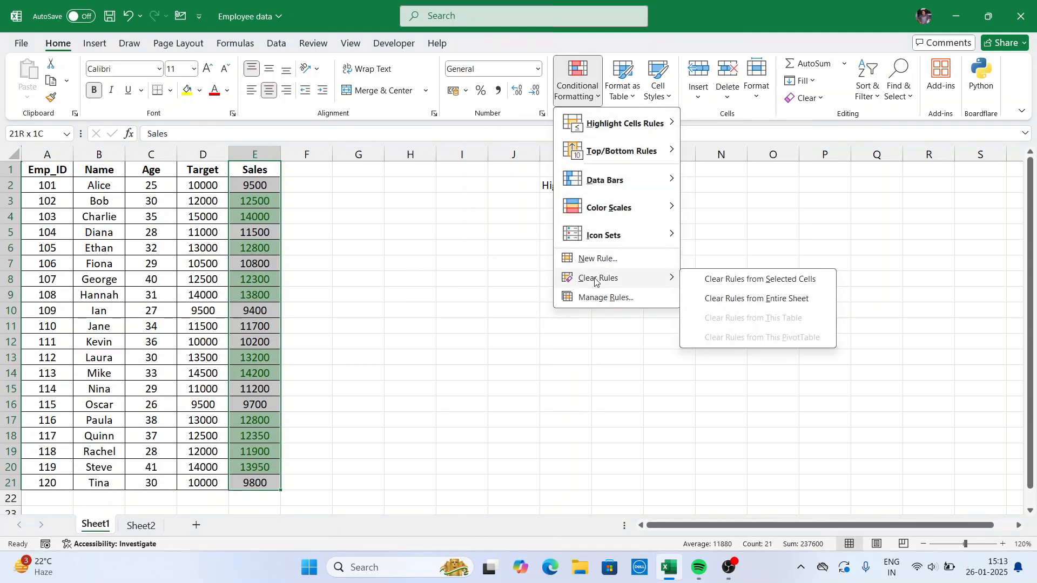
{"action": "left_click", "coordinate": [706, 278]}
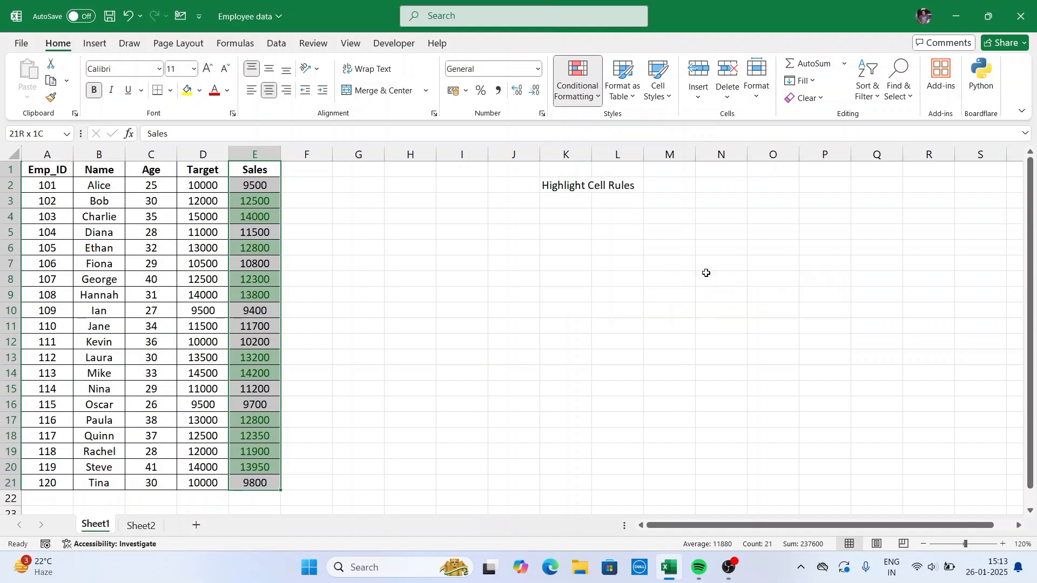
Add a Below Average rule to the selected Sales cells, formatted with Light Red Fill with Dark Red Text.
{"action": "left_click", "coordinate": [592, 96]}
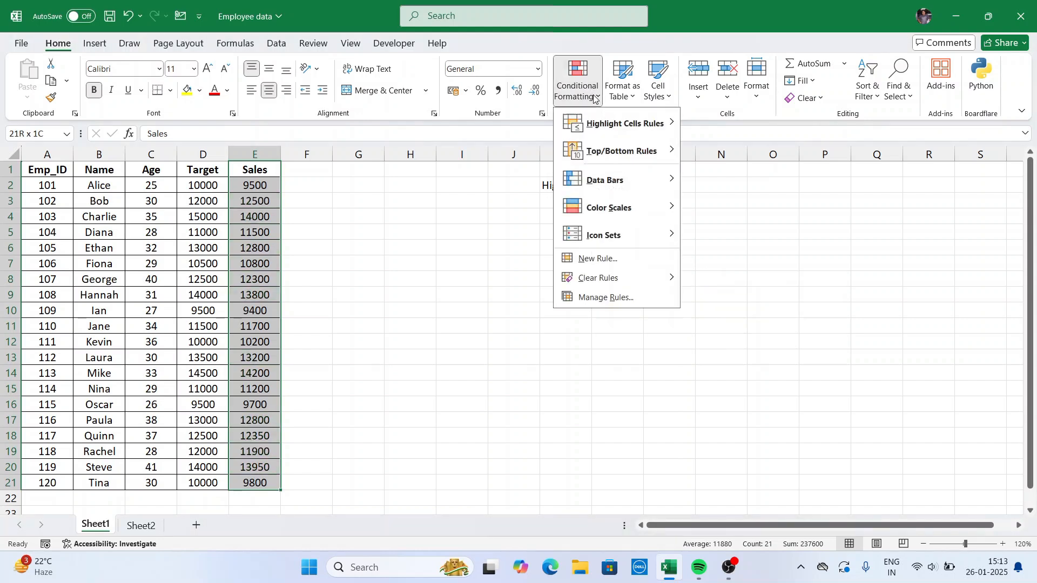
{"action": "mouse_move", "coordinate": [607, 152]}
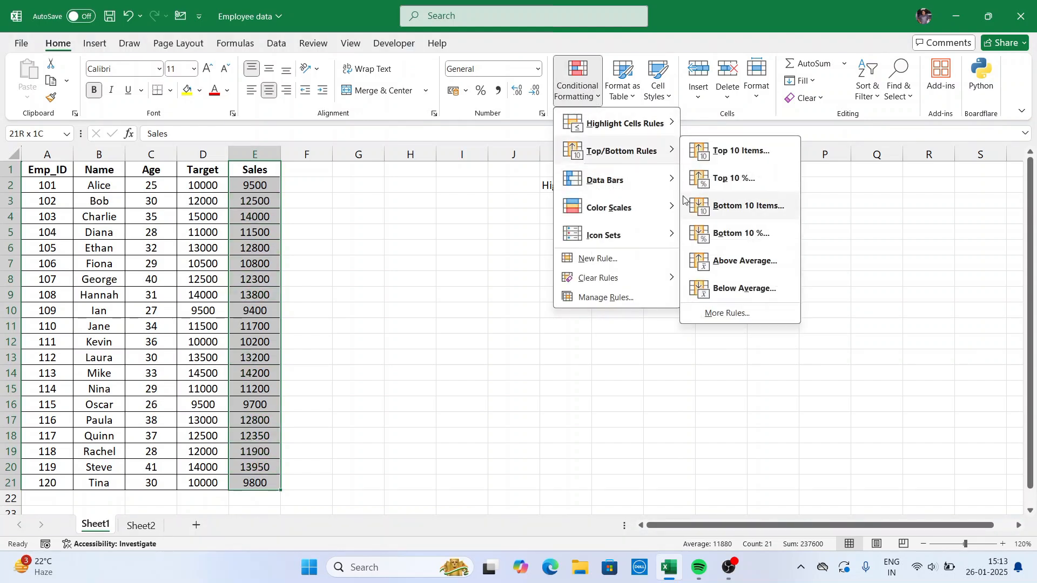
{"action": "left_click", "coordinate": [745, 290]}
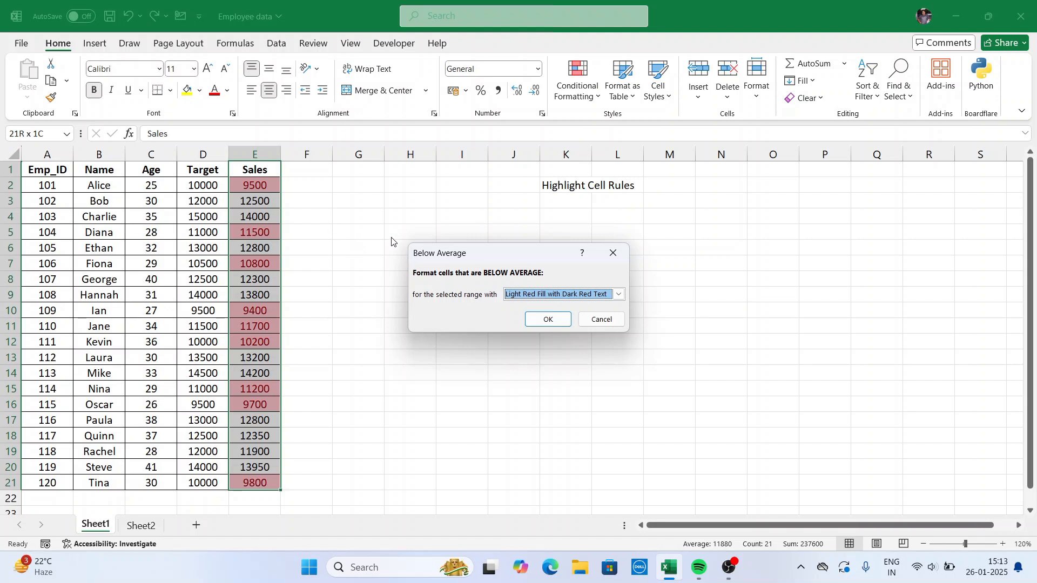
{"action": "left_click", "coordinate": [559, 326]}
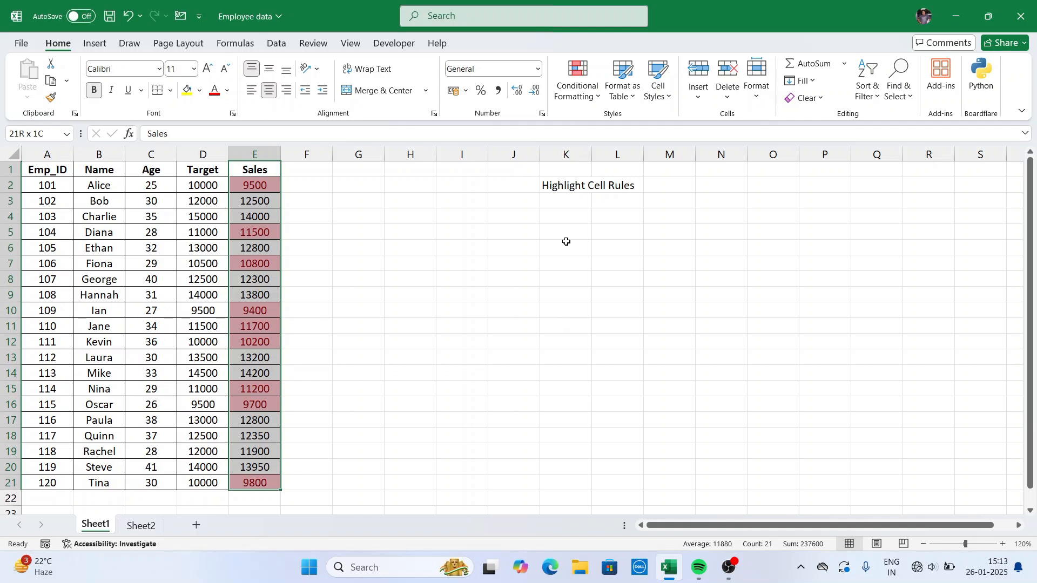
{"action": "left_click", "coordinate": [598, 101]}
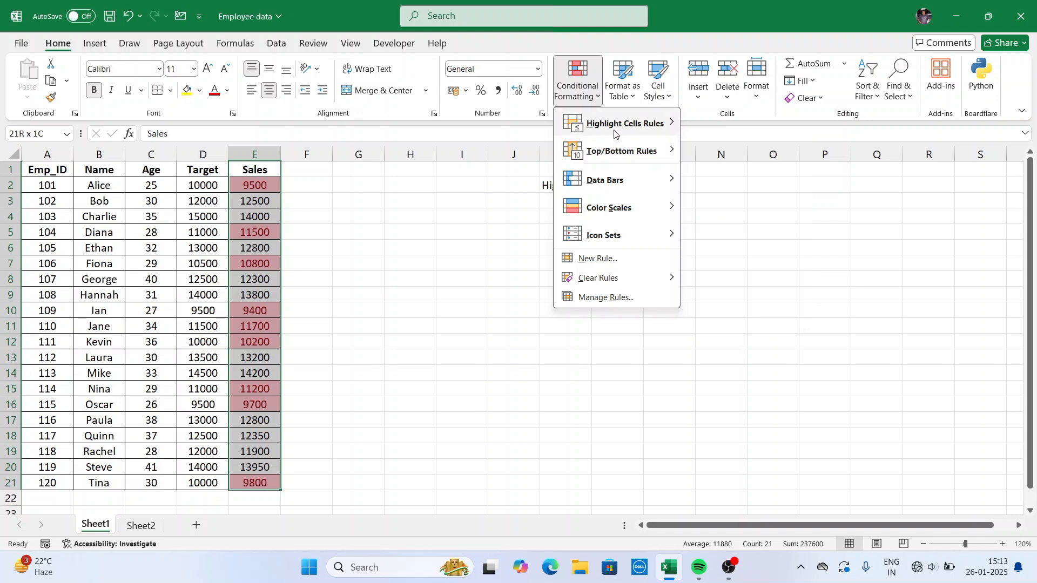
{"action": "mouse_move", "coordinate": [662, 128]}
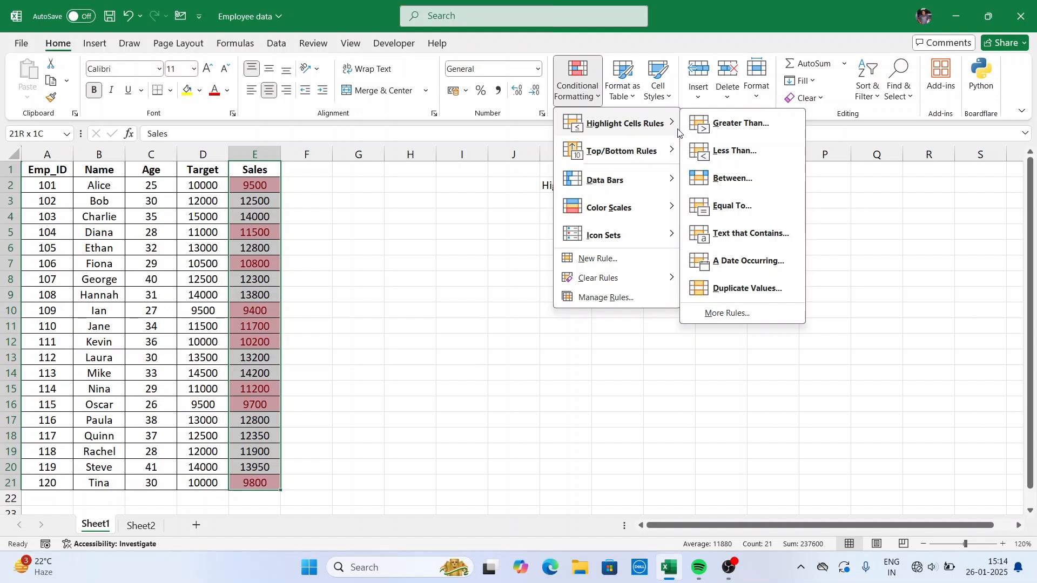
{"action": "mouse_move", "coordinate": [658, 155]}
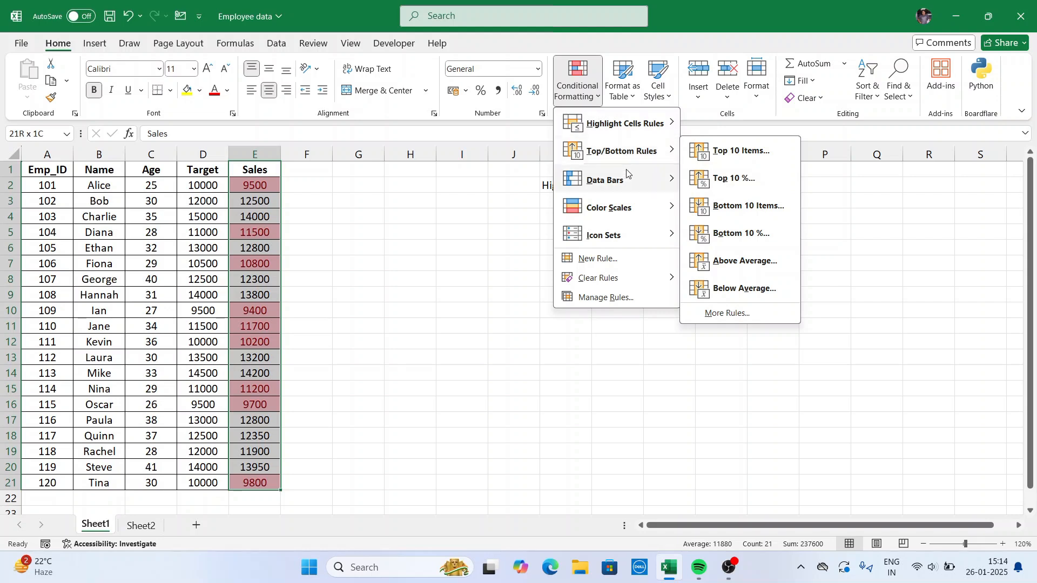
{"action": "mouse_move", "coordinate": [626, 180]}
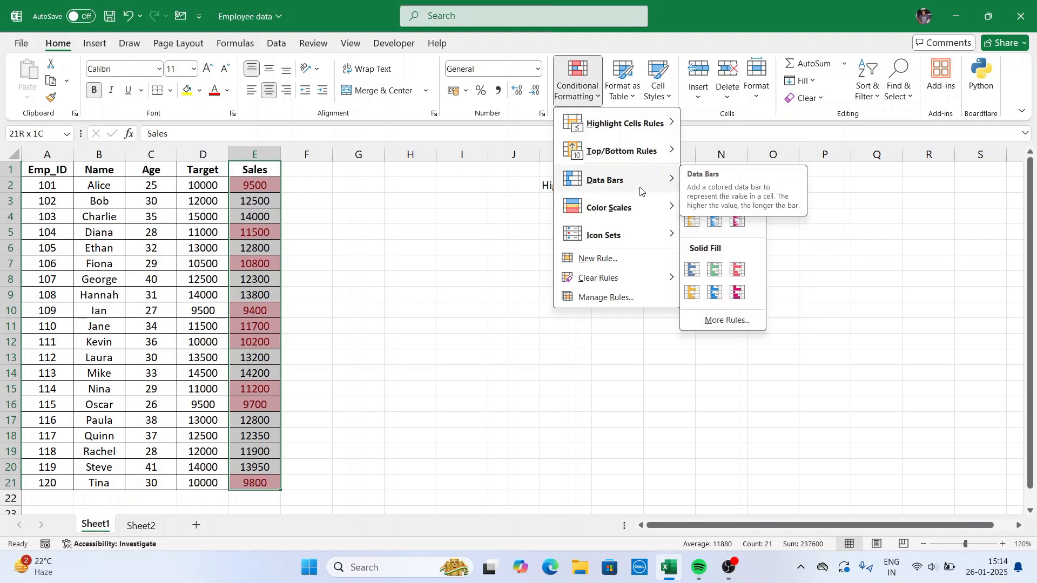